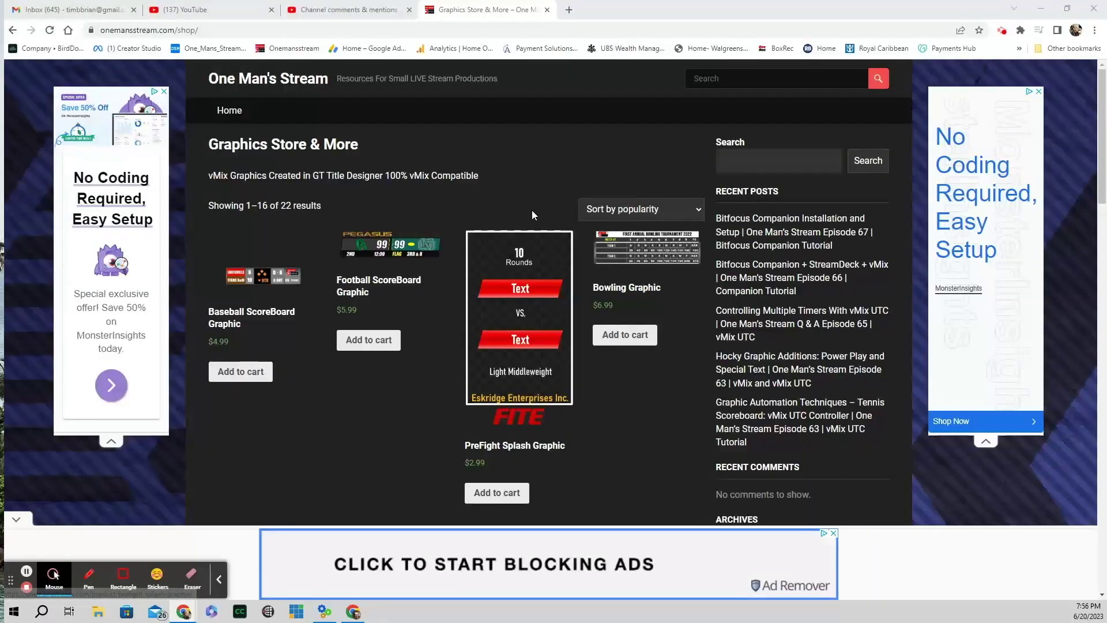
# Step: Browse the vMix graphics offered in the Graphics Store & More shop, including the second page of products
pyautogui.scroll(-2, 532, 209)
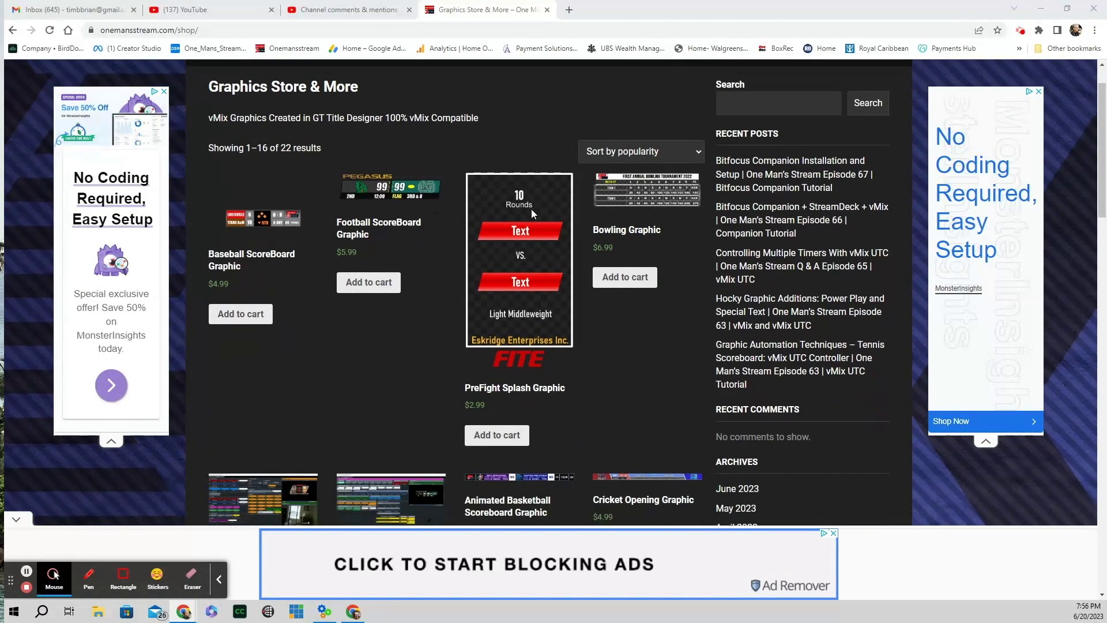
pyautogui.scroll(-3, 531, 210)
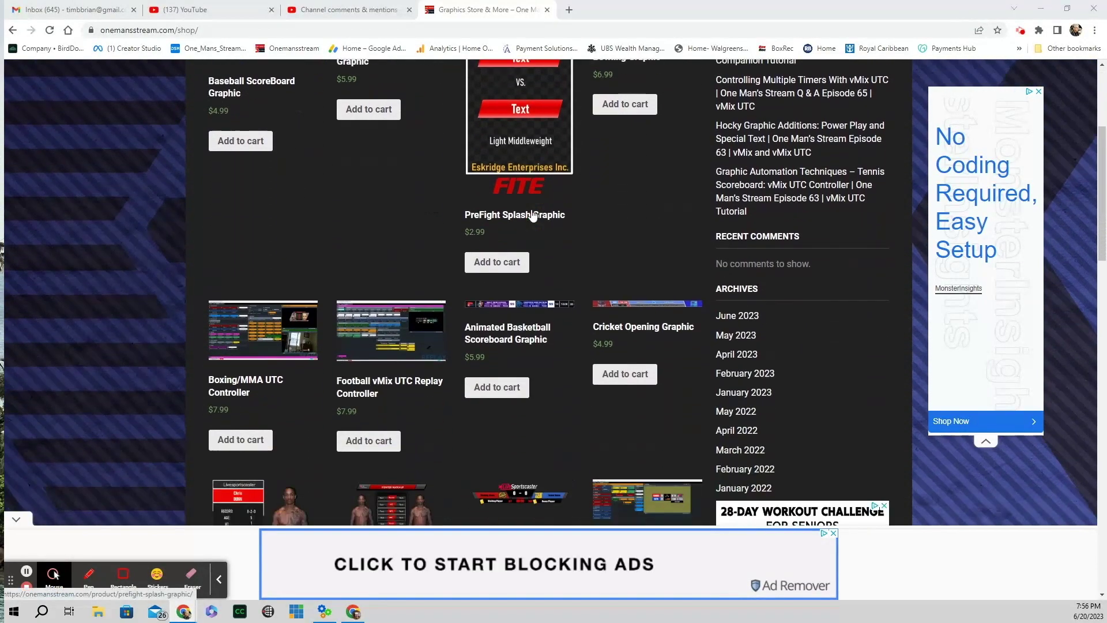
pyautogui.scroll(-3, 532, 213)
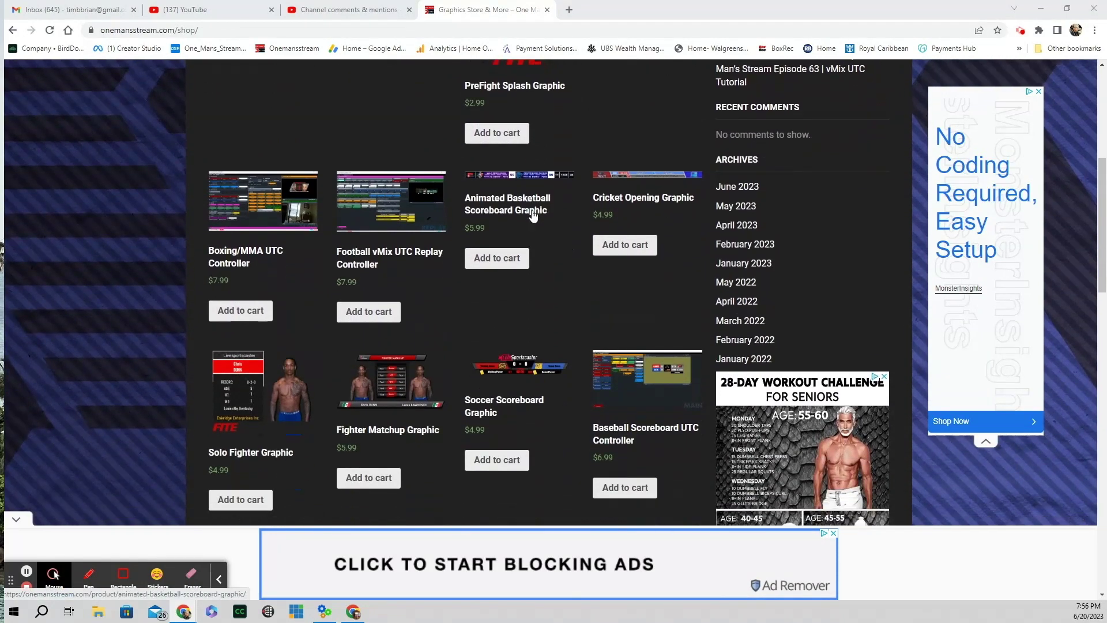
pyautogui.scroll(-2, 534, 216)
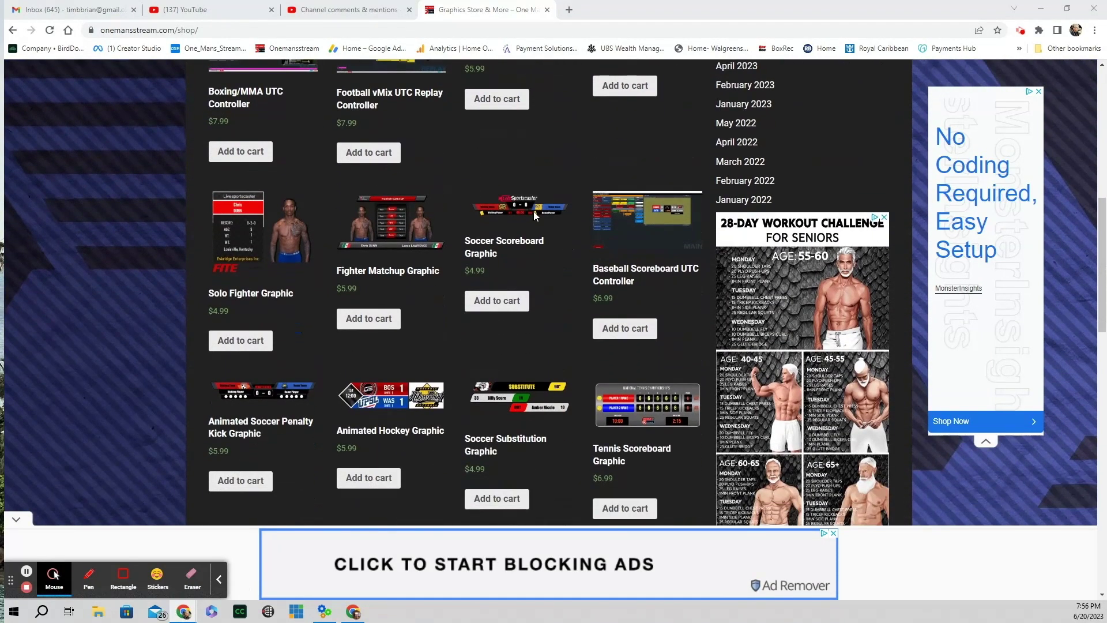
pyautogui.click(454, 508)
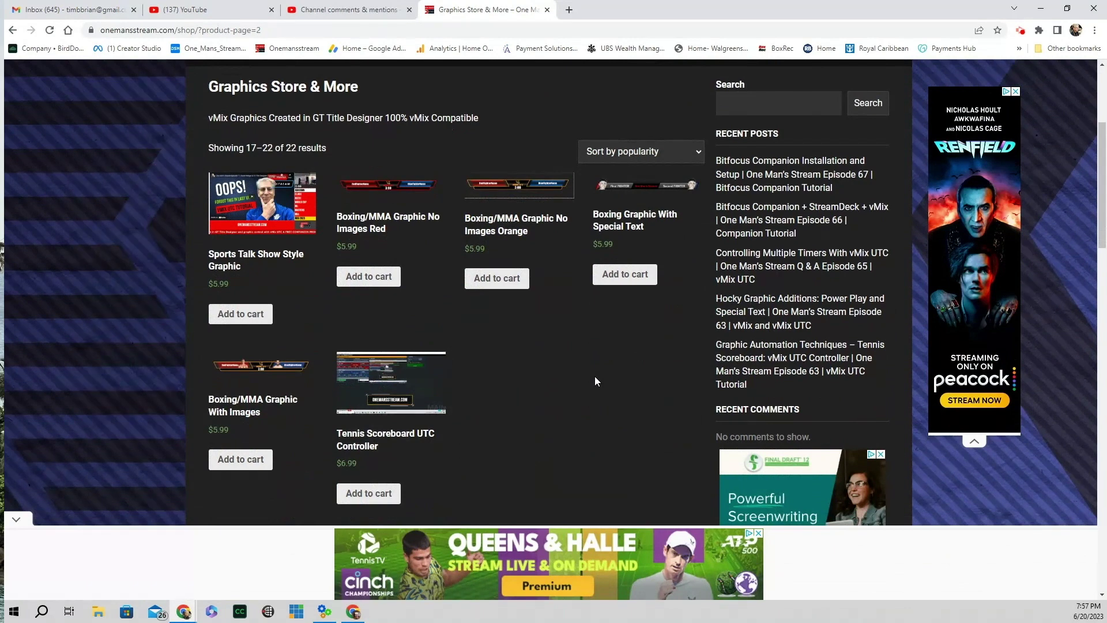
pyautogui.scroll(-1, 595, 377)
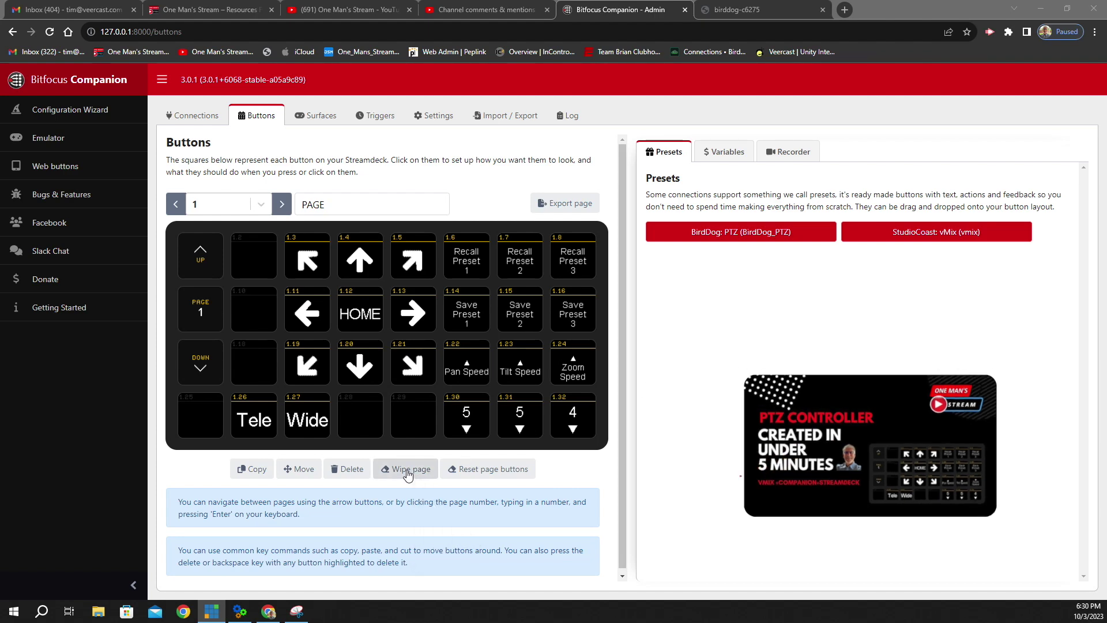
# Step: Wipe all buttons from page 1 of the Stream Deck button layout
pyautogui.click(408, 470)
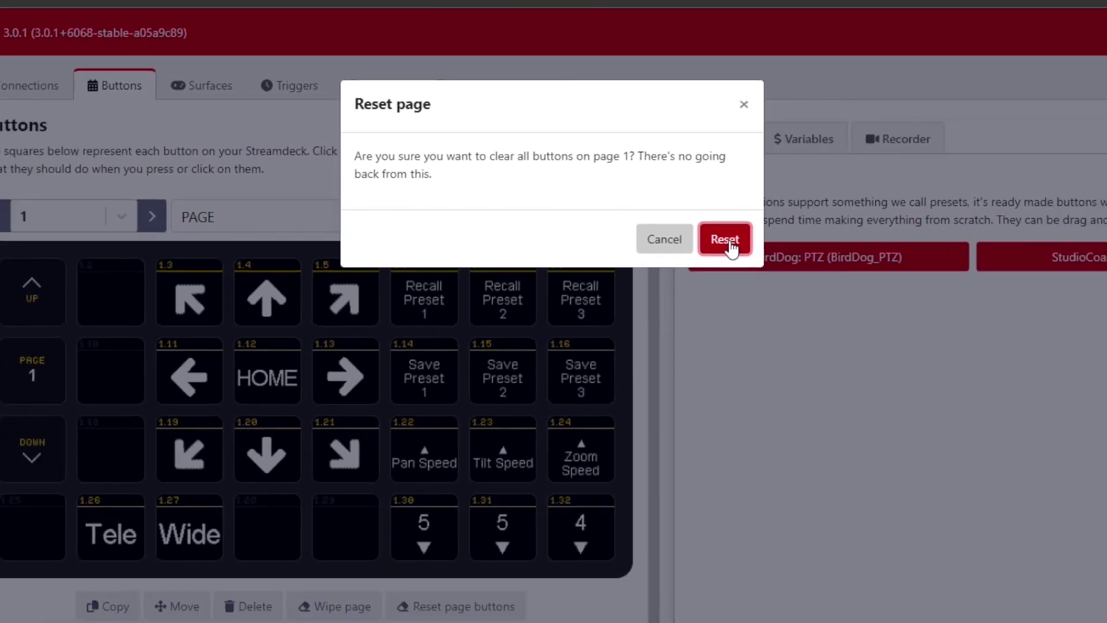
pyautogui.click(757, 251)
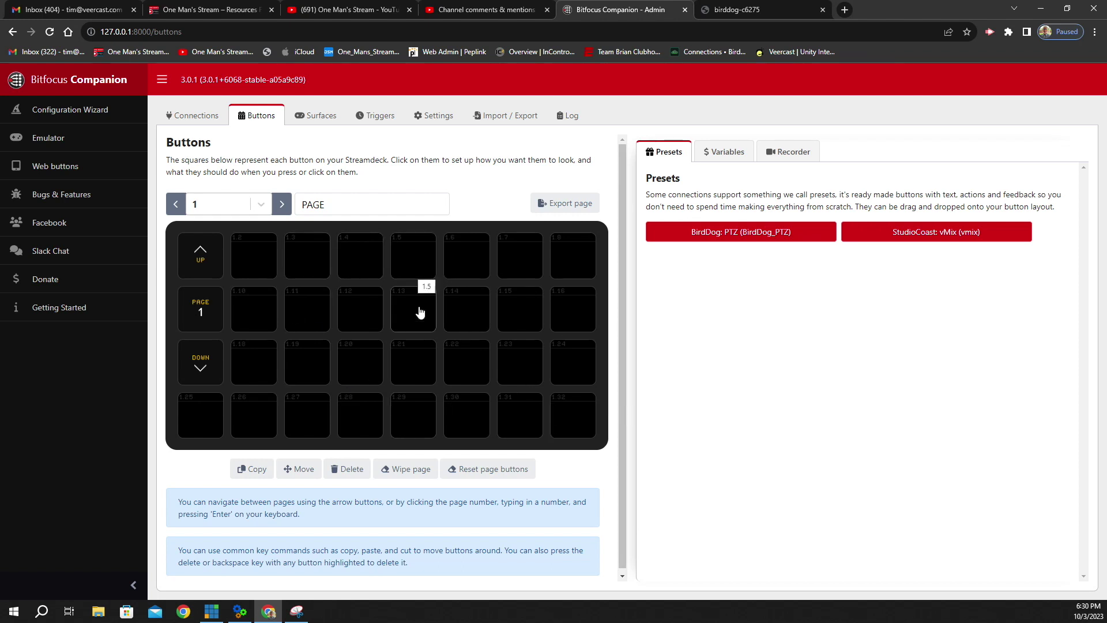
# Step: Import PTZ companion Controller.companionconfig as a full reset and import, including buttons, triggers and custom variables
pyautogui.click(506, 118)
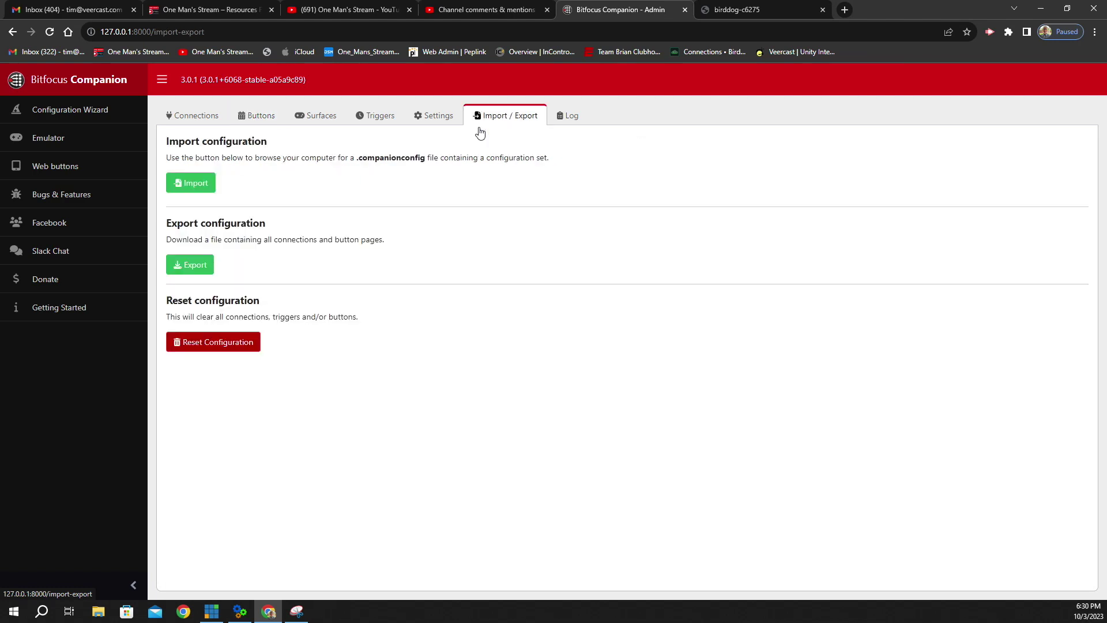
pyautogui.click(195, 183)
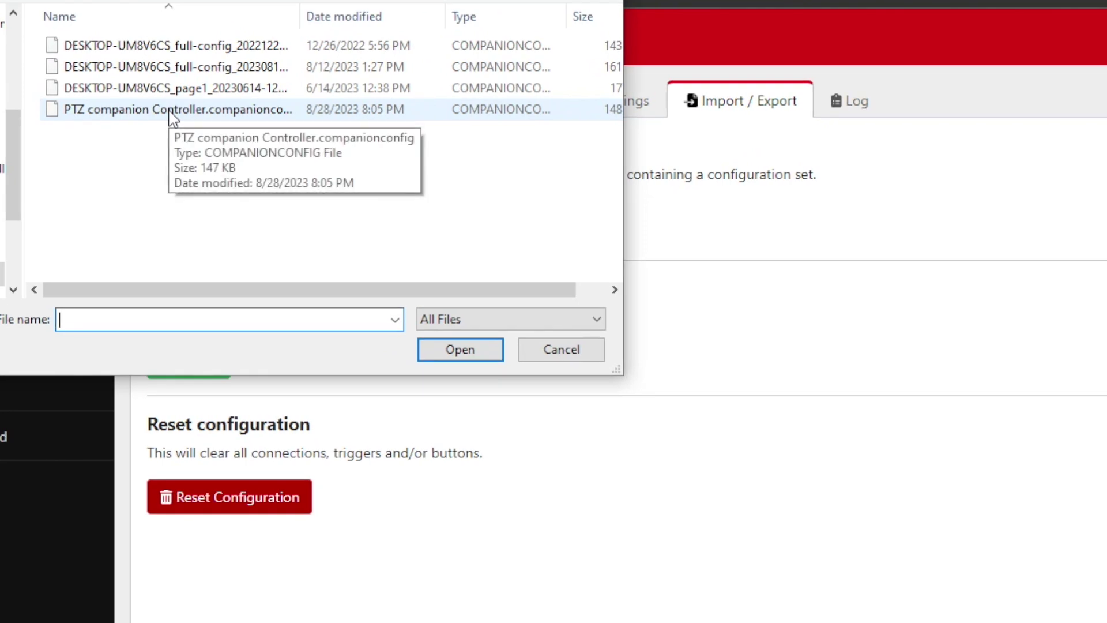
pyautogui.click(171, 115)
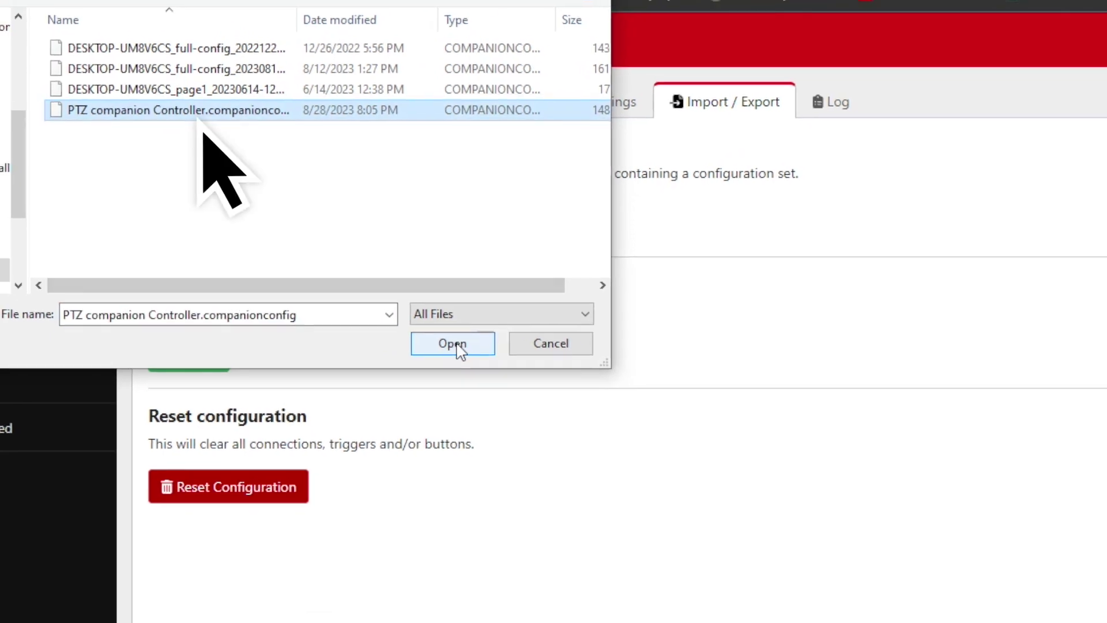
pyautogui.click(455, 345)
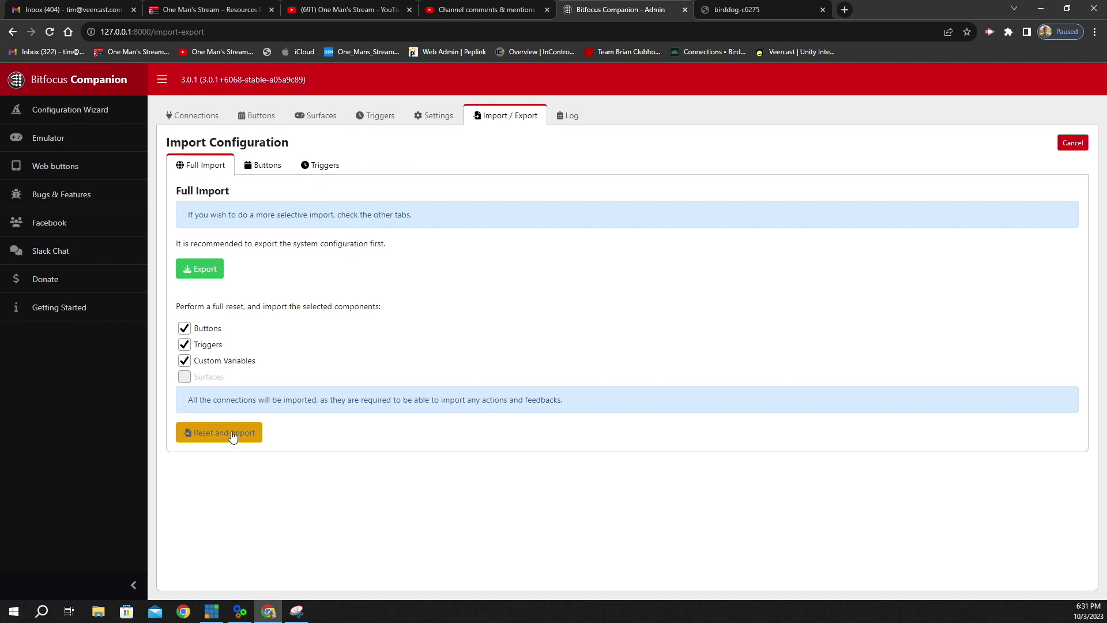
pyautogui.click(231, 434)
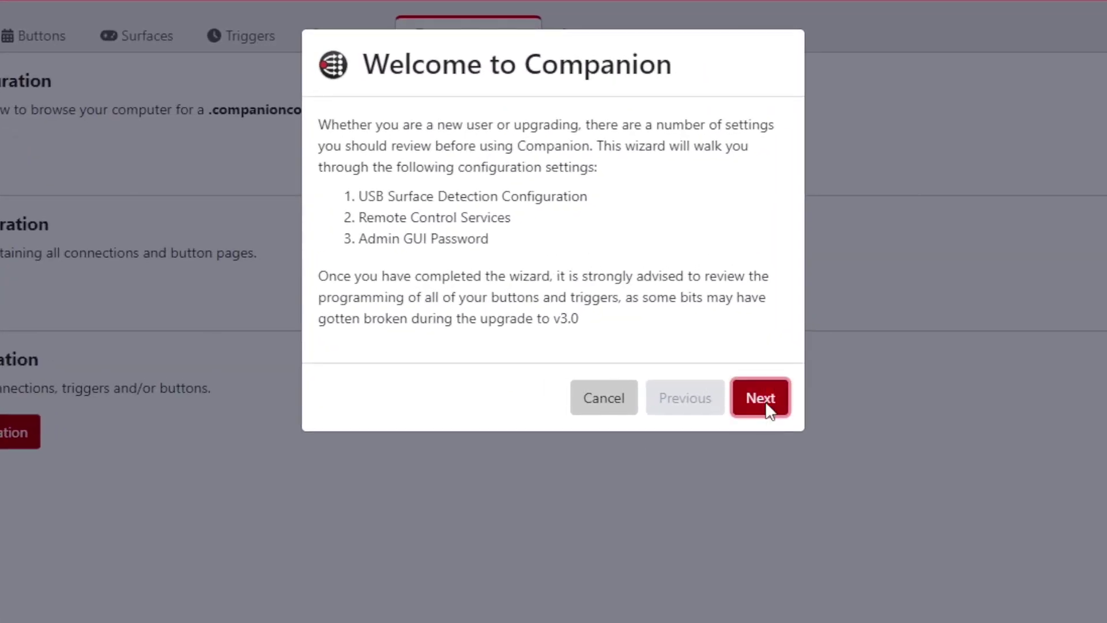
# Step: Complete the welcome wizard with native Stream Deck and X-keys USB detection, no remote control services and no admin password
pyautogui.click(766, 400)
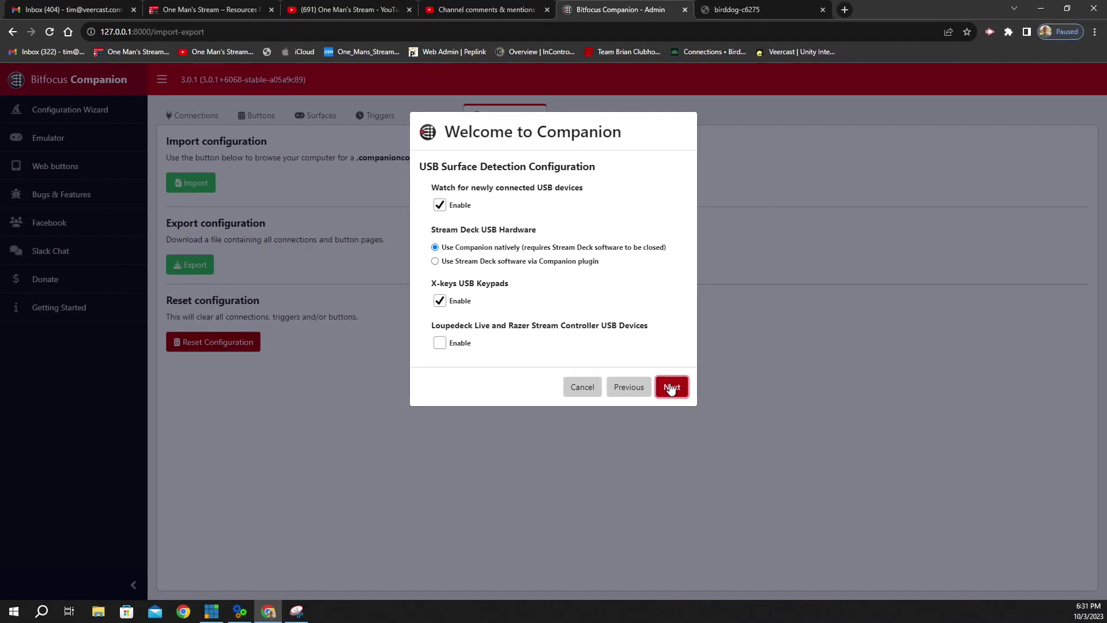
pyautogui.click(671, 388)
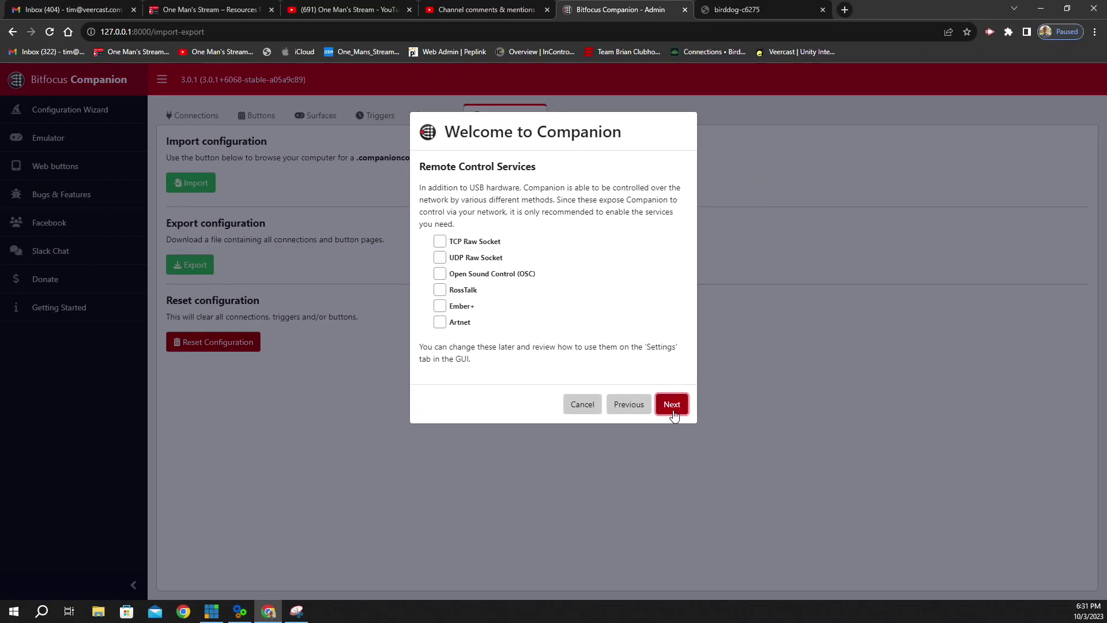
pyautogui.click(673, 404)
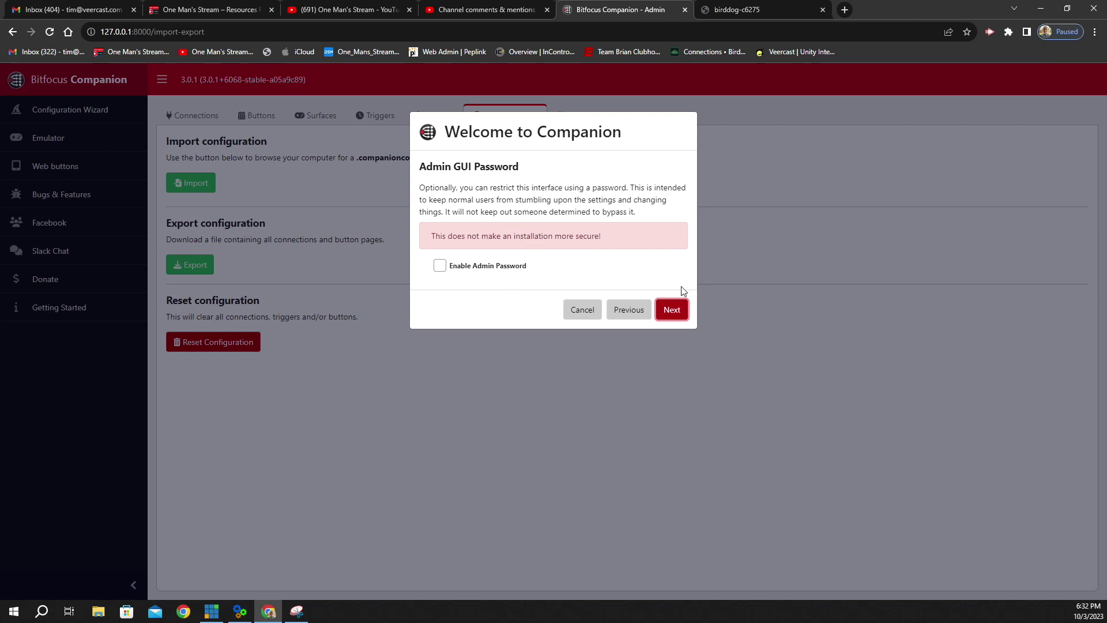
pyautogui.click(674, 314)
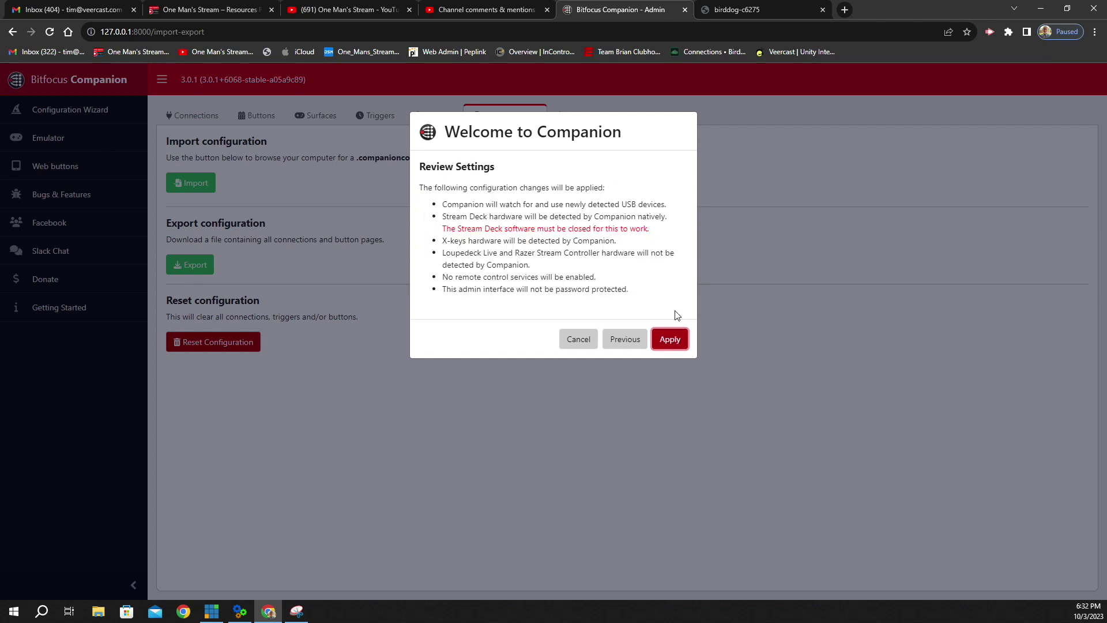
pyautogui.click(681, 341)
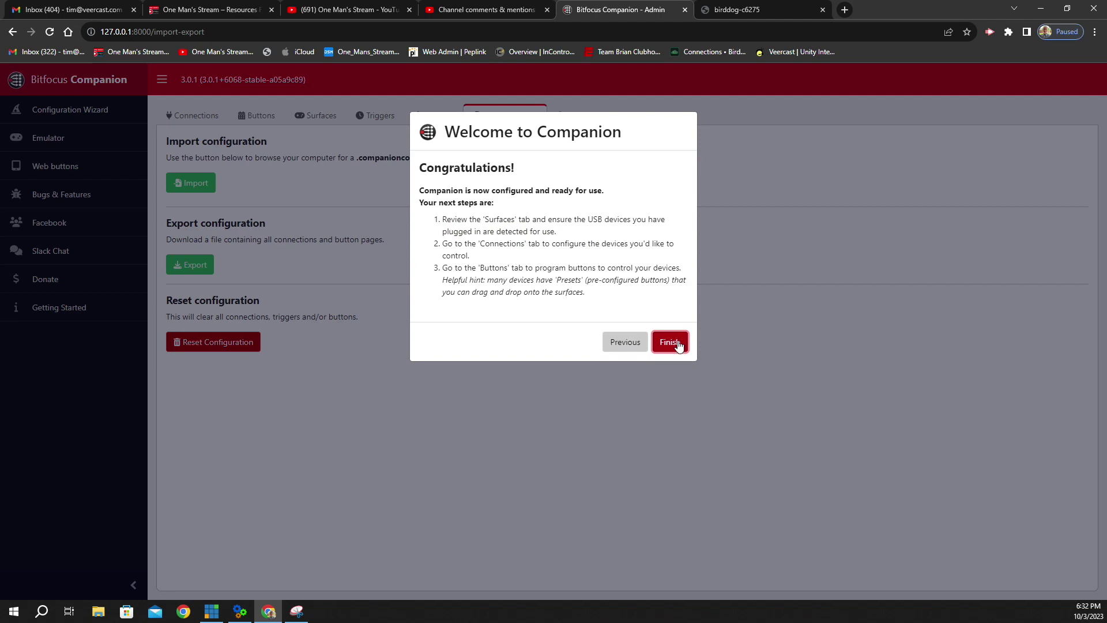
pyautogui.click(679, 344)
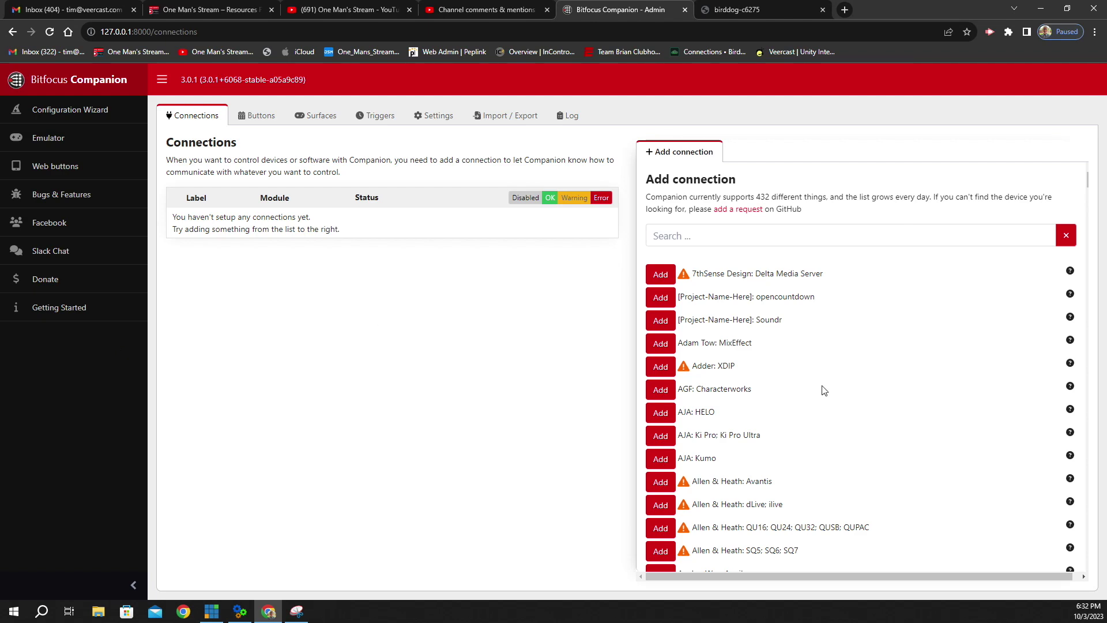
# Step: Add a StudioCoast: vMix connection and save it with target host 127.0.0.1 and TCP port 8099
pyautogui.scroll(-15, 824, 391)
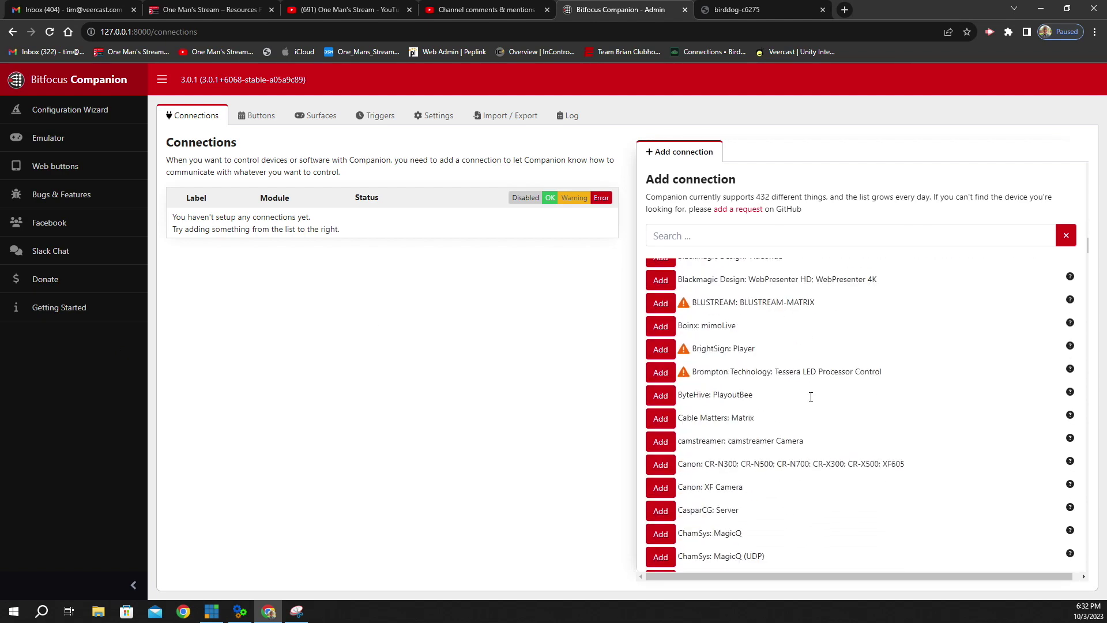
pyautogui.scroll(-20, 811, 397)
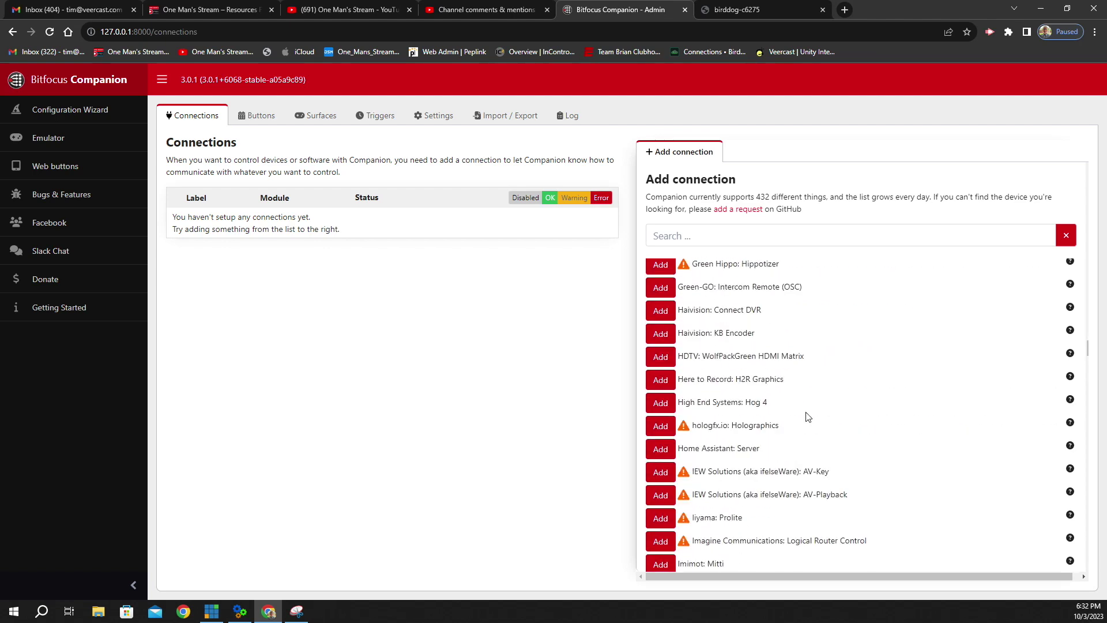
pyautogui.scroll(-20, 809, 417)
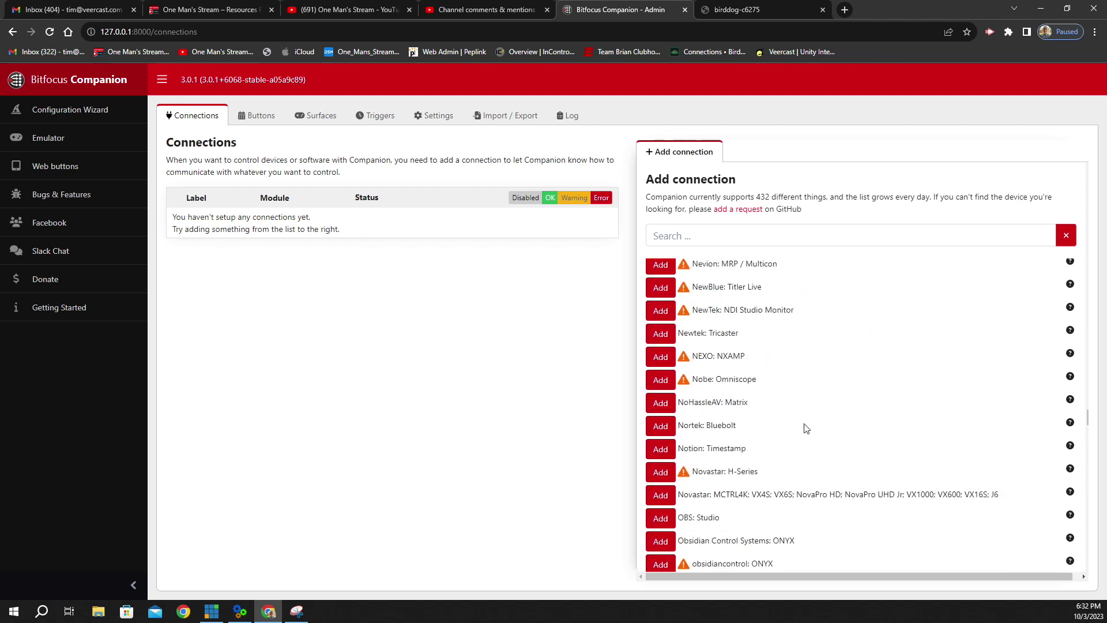
pyautogui.scroll(-20, 806, 428)
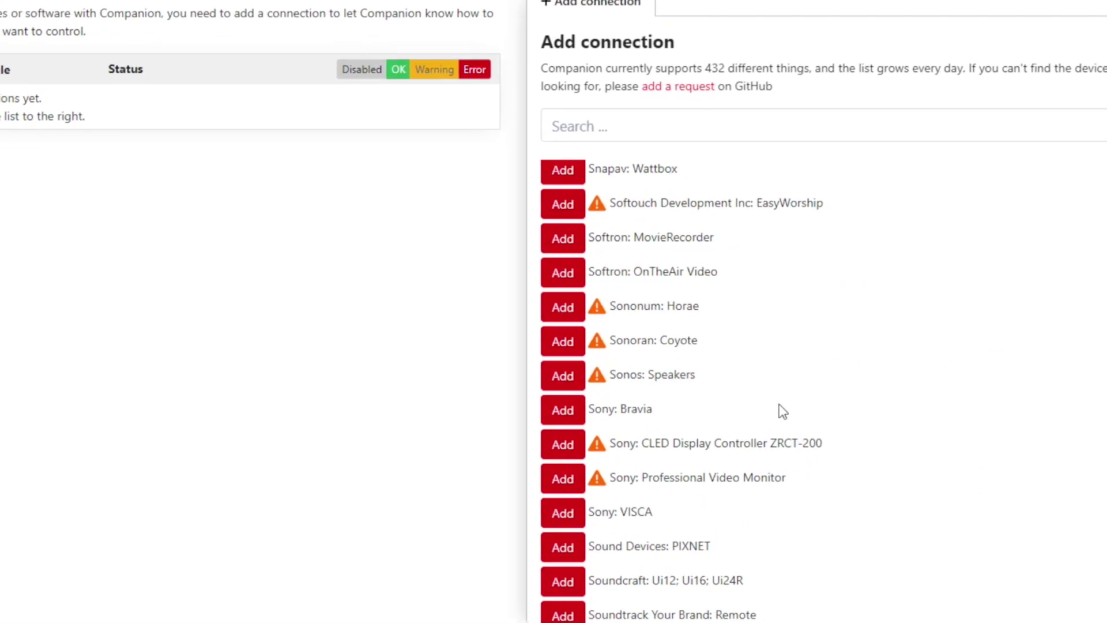
pyautogui.scroll(-8, 783, 411)
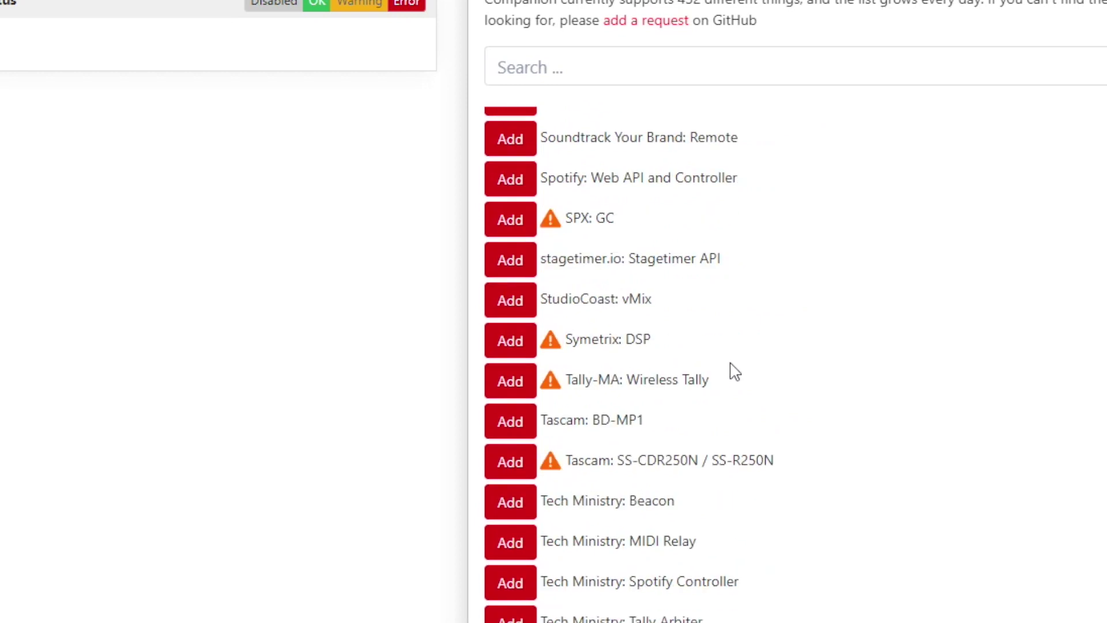
pyautogui.click(513, 306)
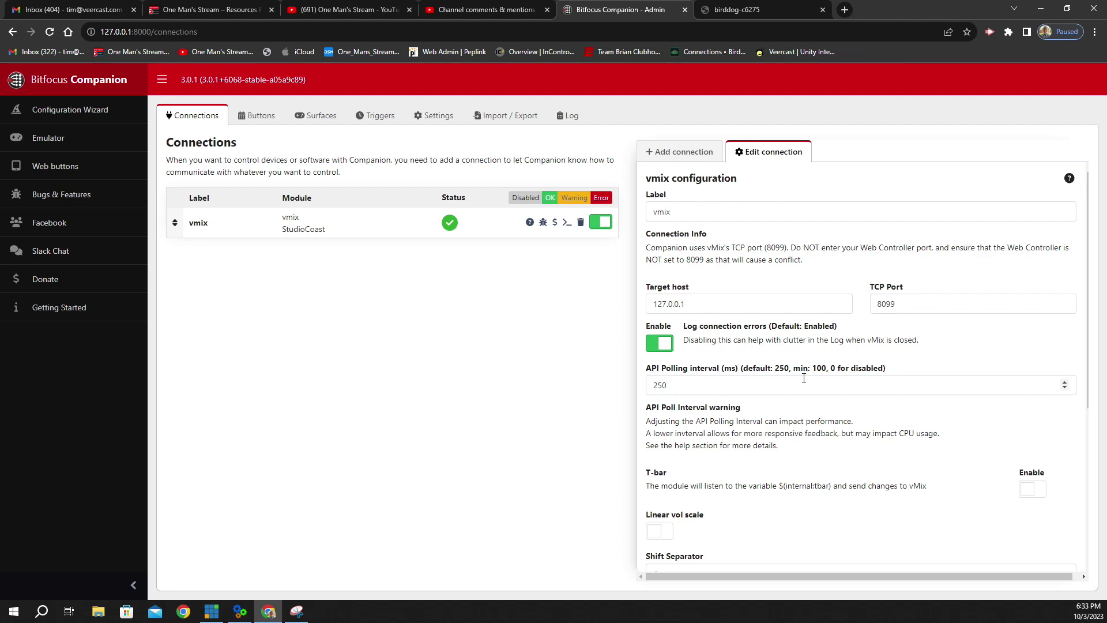
pyautogui.scroll(-5, 803, 411)
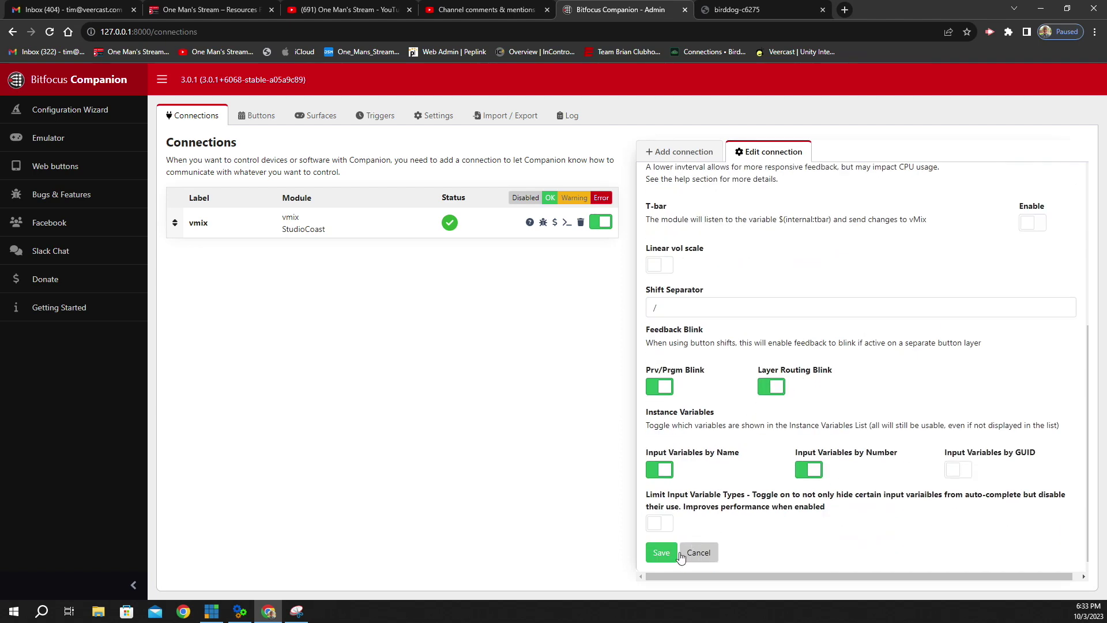
pyautogui.click(664, 553)
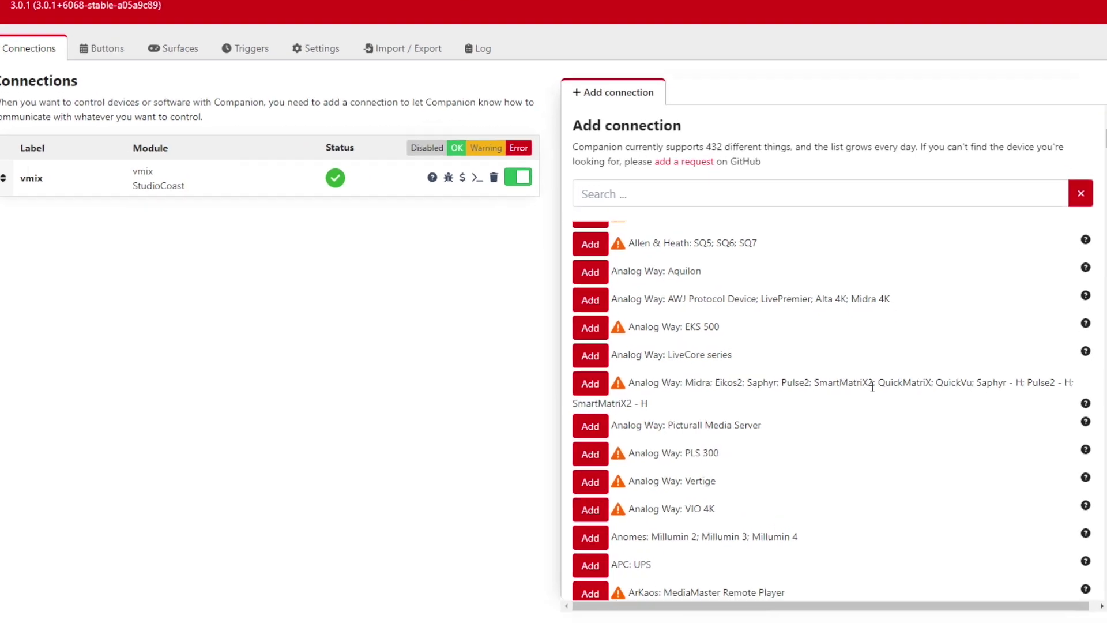
# Step: Add a BirdDog: PTZ connection from the list of supported devices
pyautogui.scroll(-15, 877, 404)
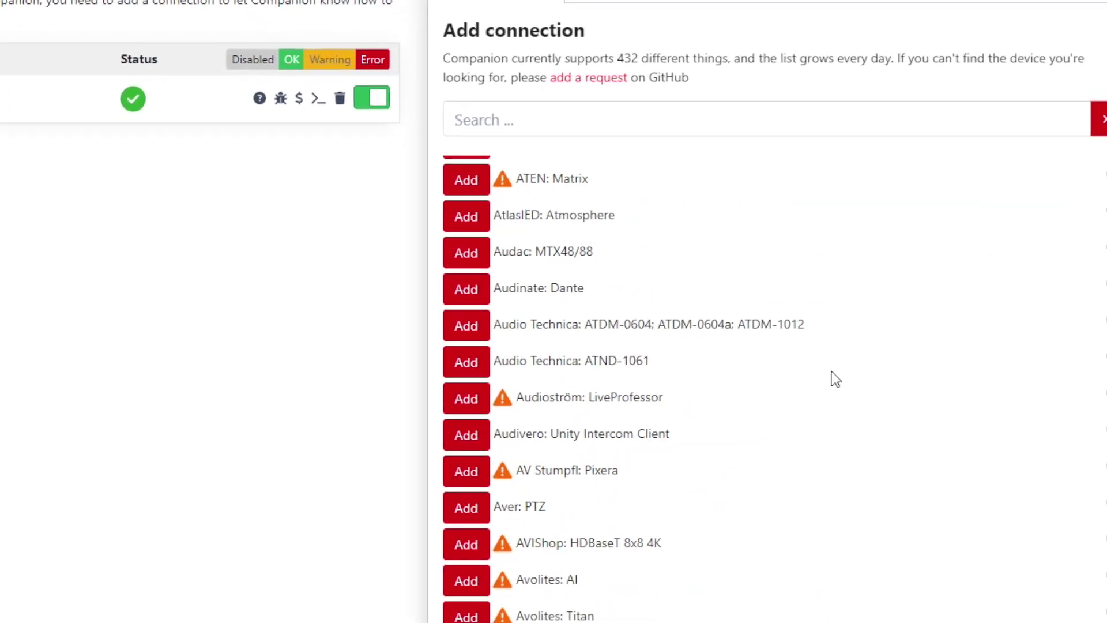
pyautogui.scroll(-10, 818, 378)
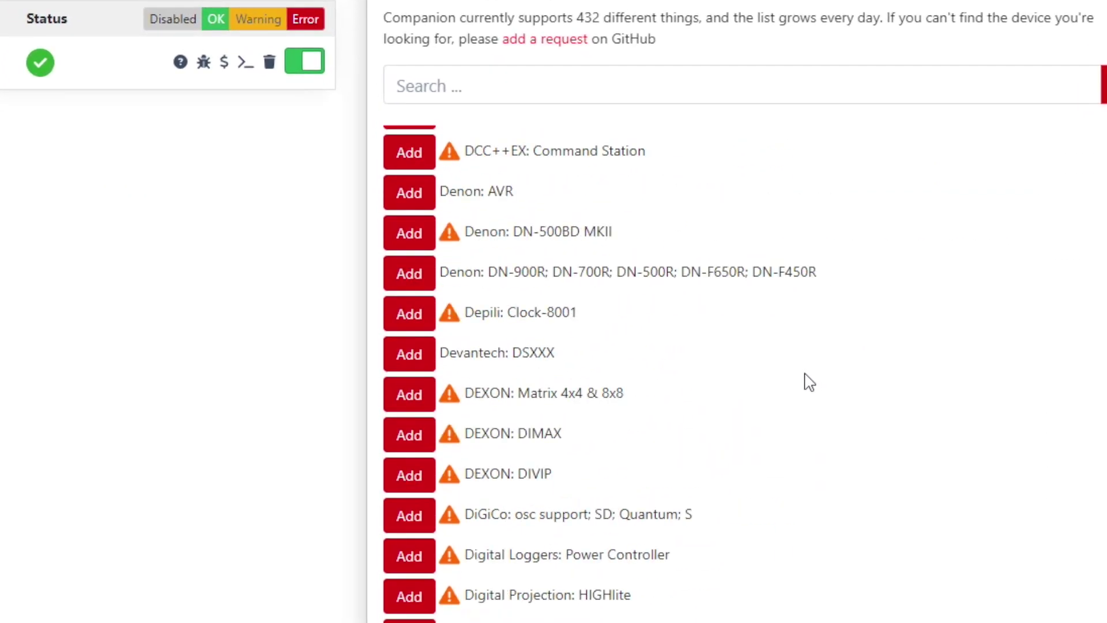
pyautogui.scroll(20, 810, 382)
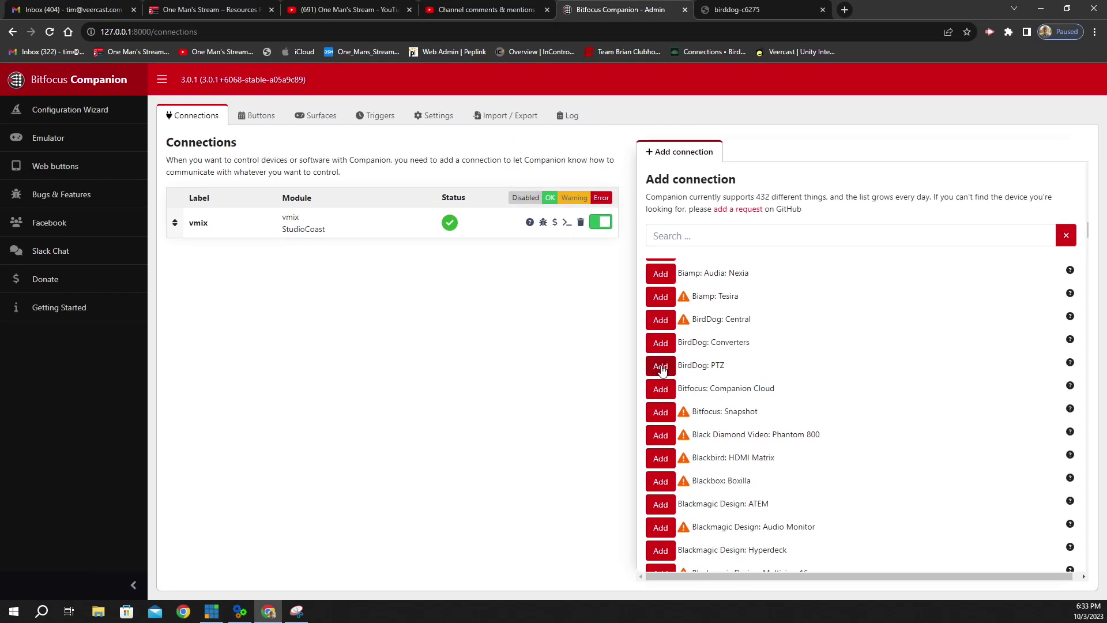
pyautogui.click(661, 367)
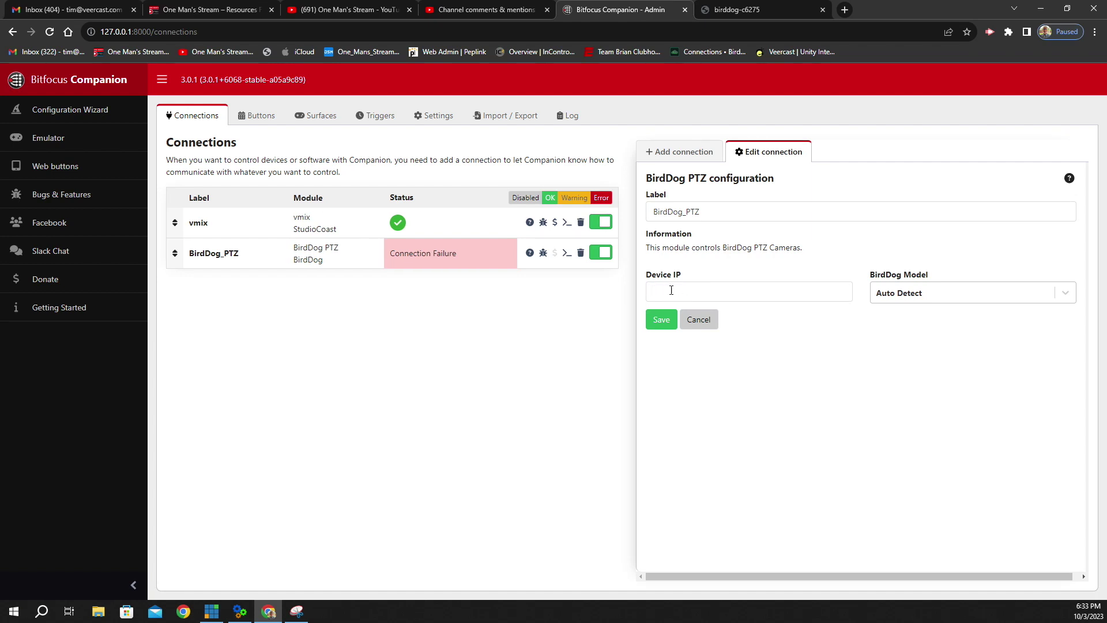
pyautogui.click(765, 13)
pyautogui.click(13, 33)
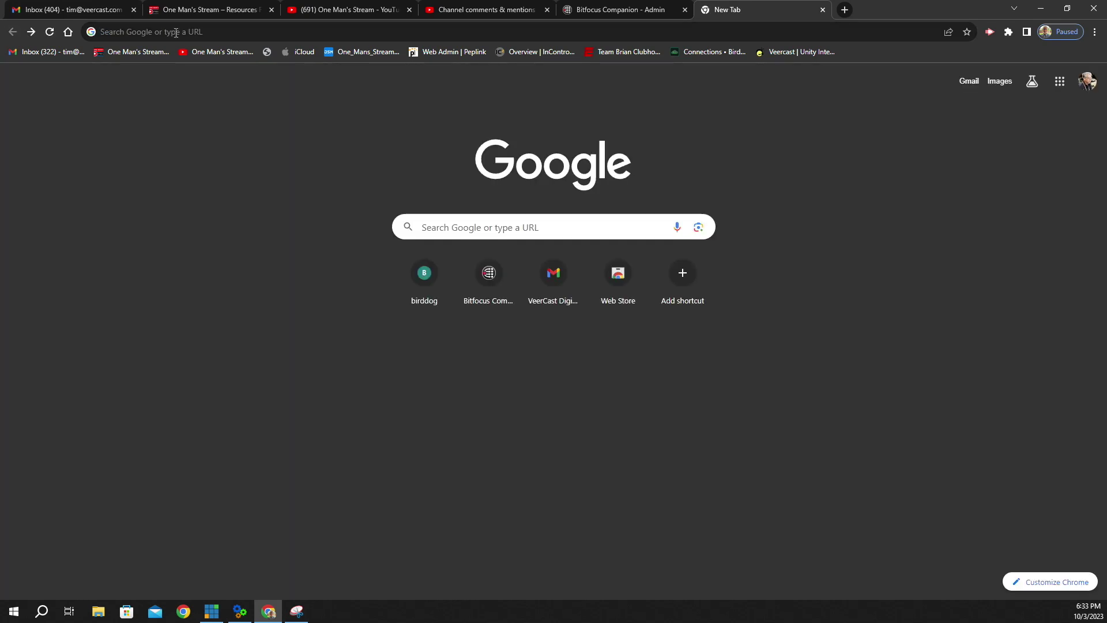
pyautogui.click(237, 35)
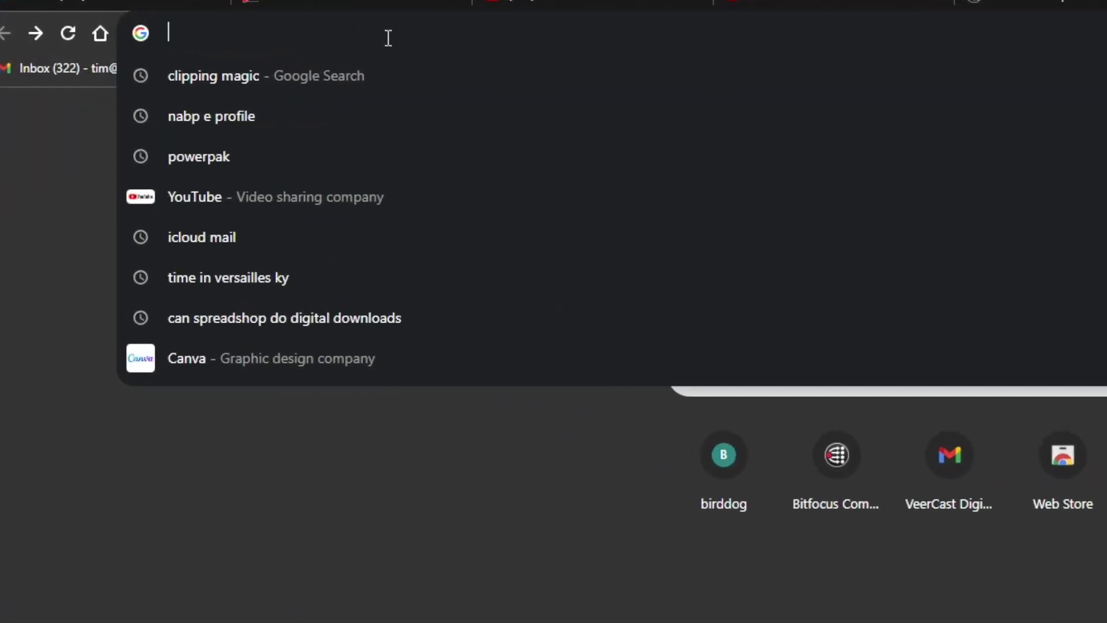
pyautogui.write('http:')
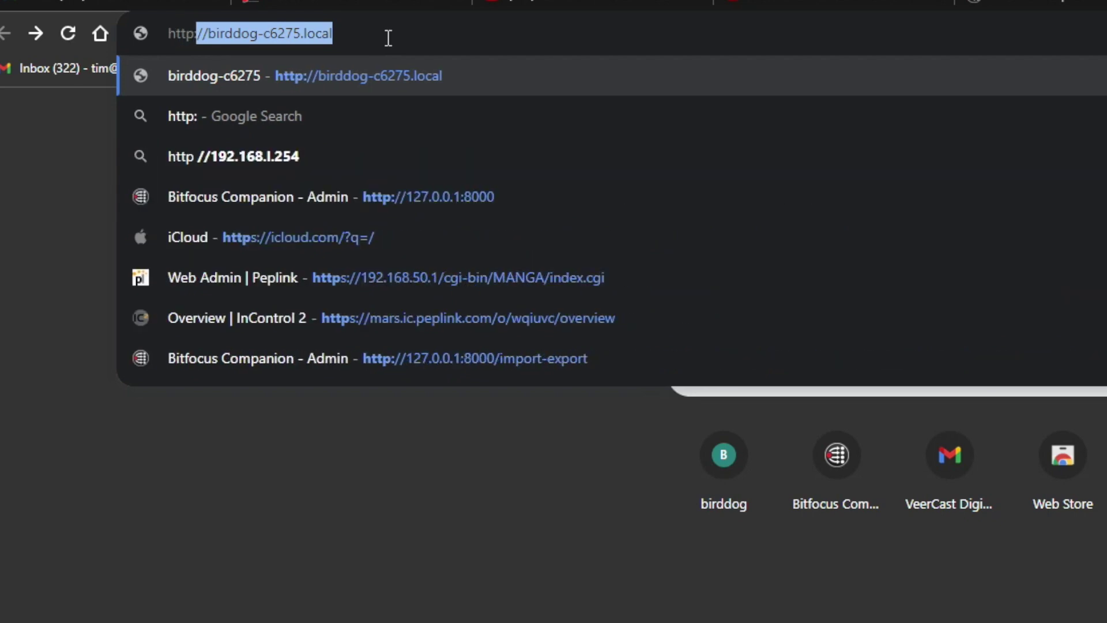
pyautogui.write('//b')
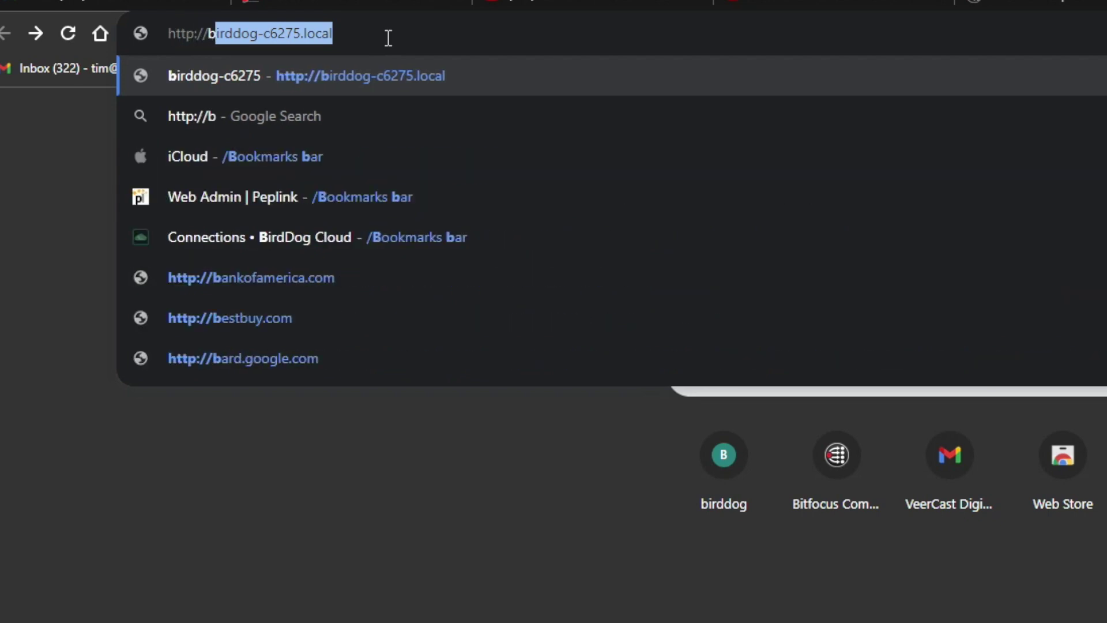
pyautogui.write('irdd')
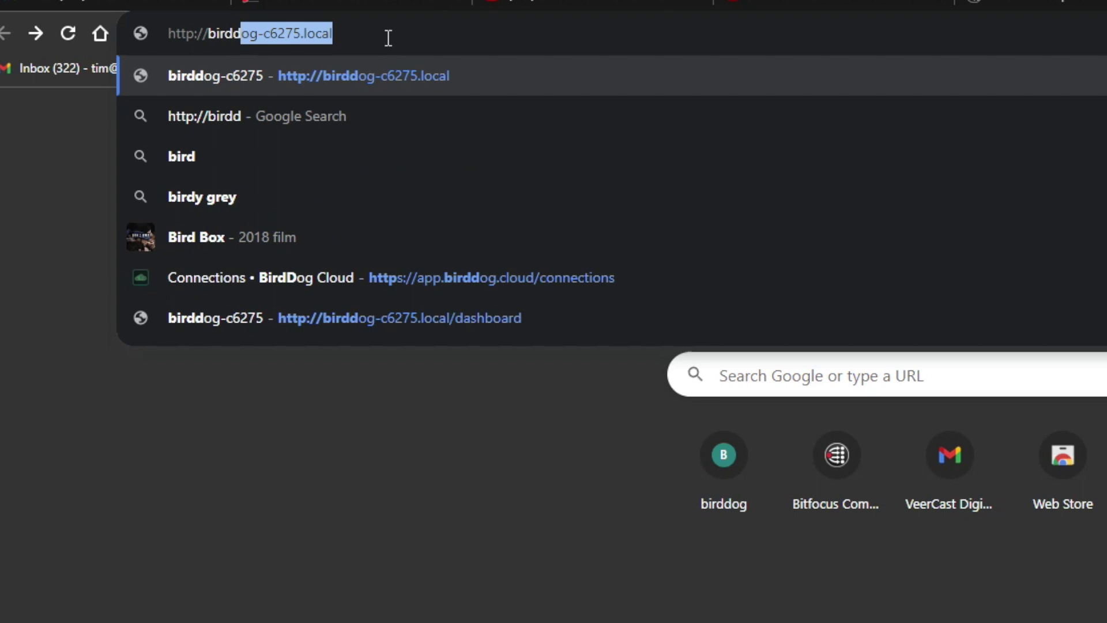
pyautogui.write('og')
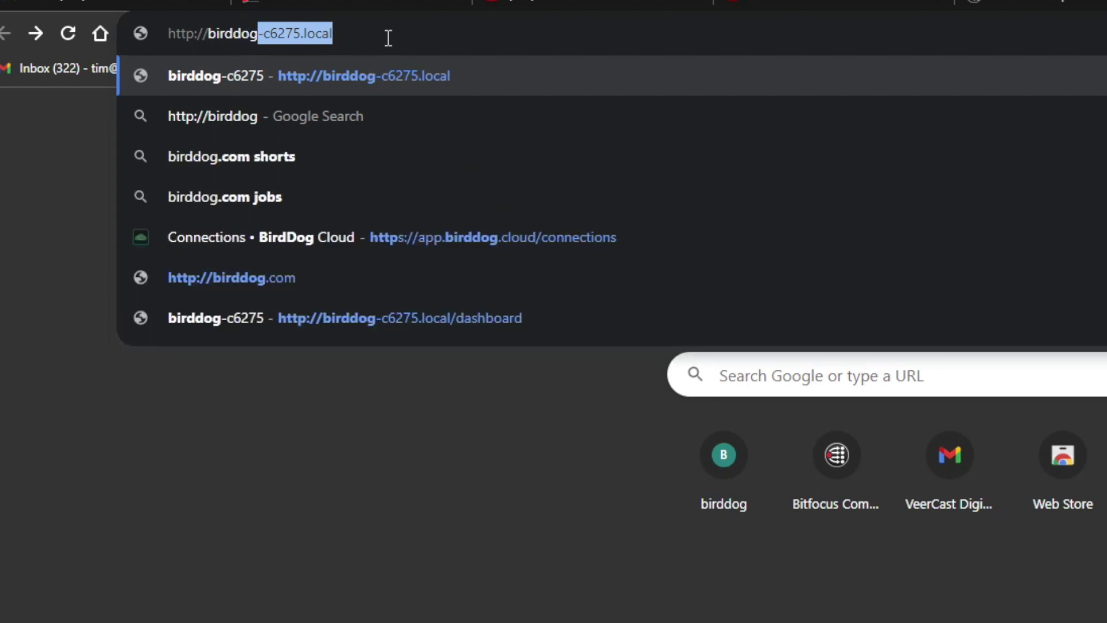
pyautogui.write('-')
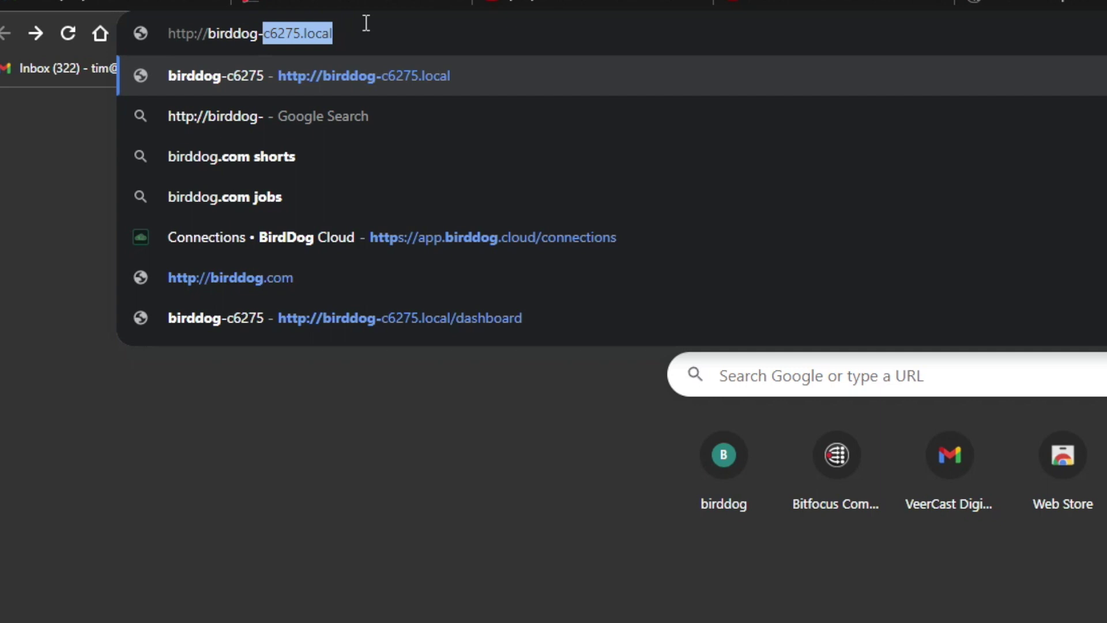
pyautogui.write('c')
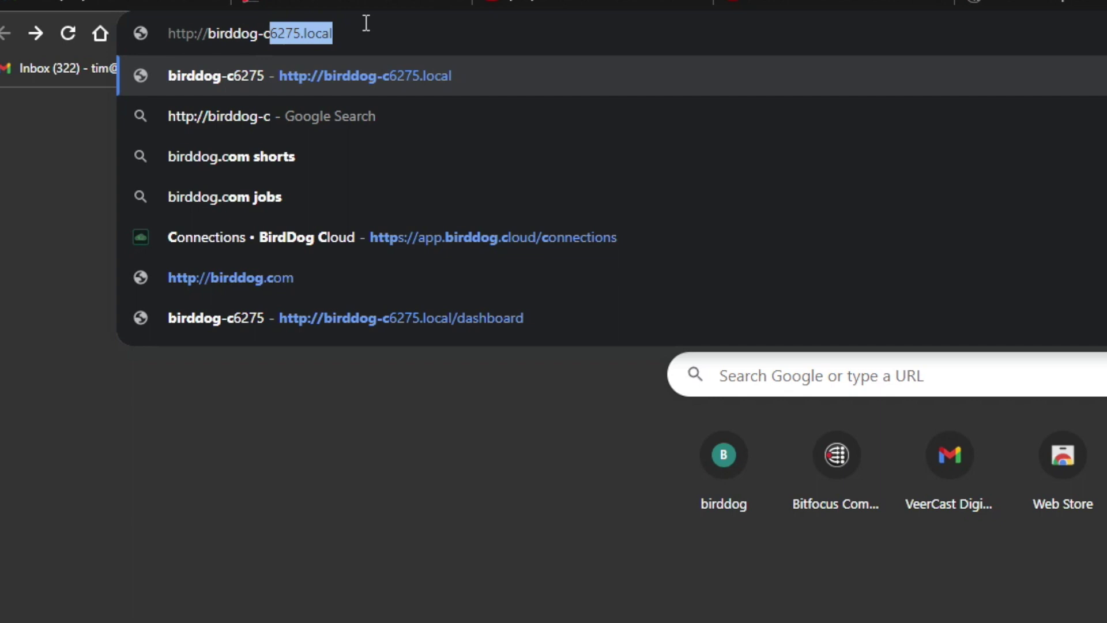
pyautogui.write('6275')
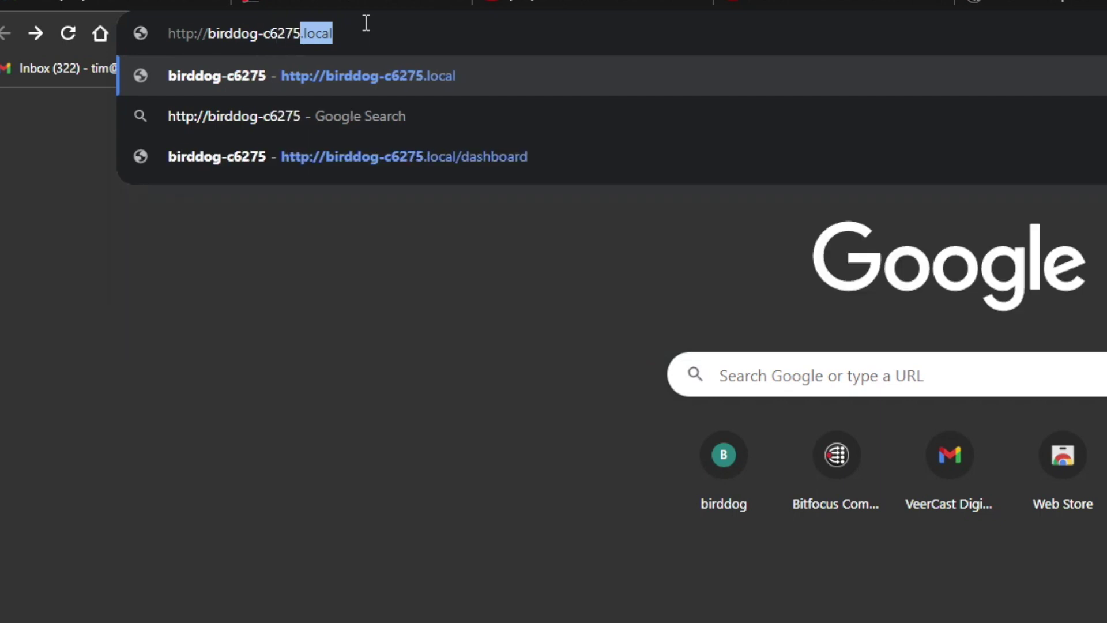
pyautogui.write('.local')
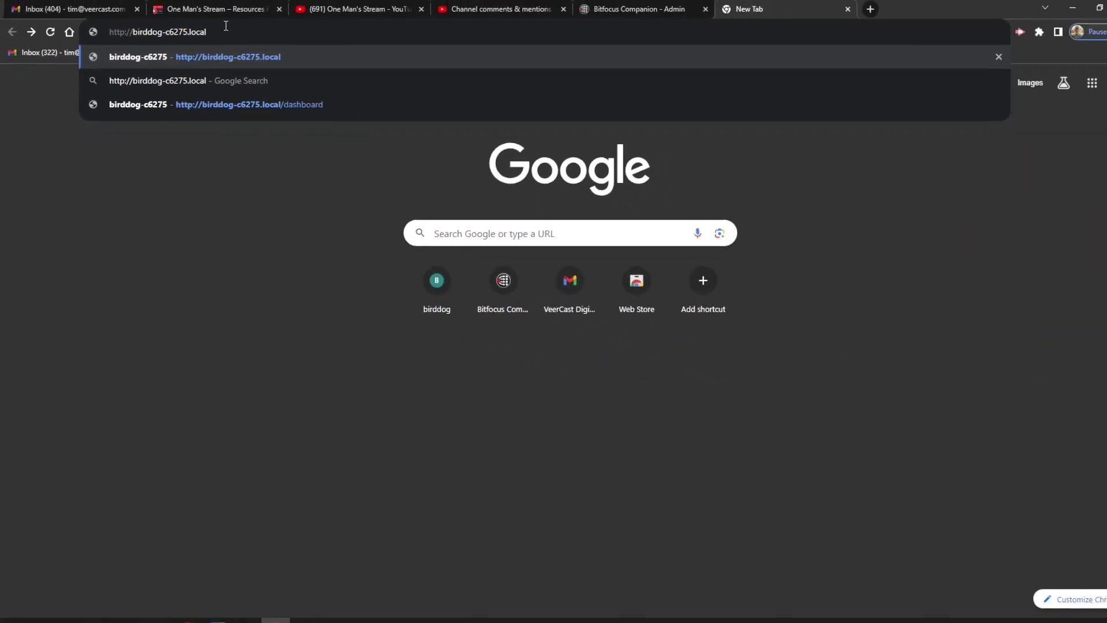
pyautogui.press('Return')
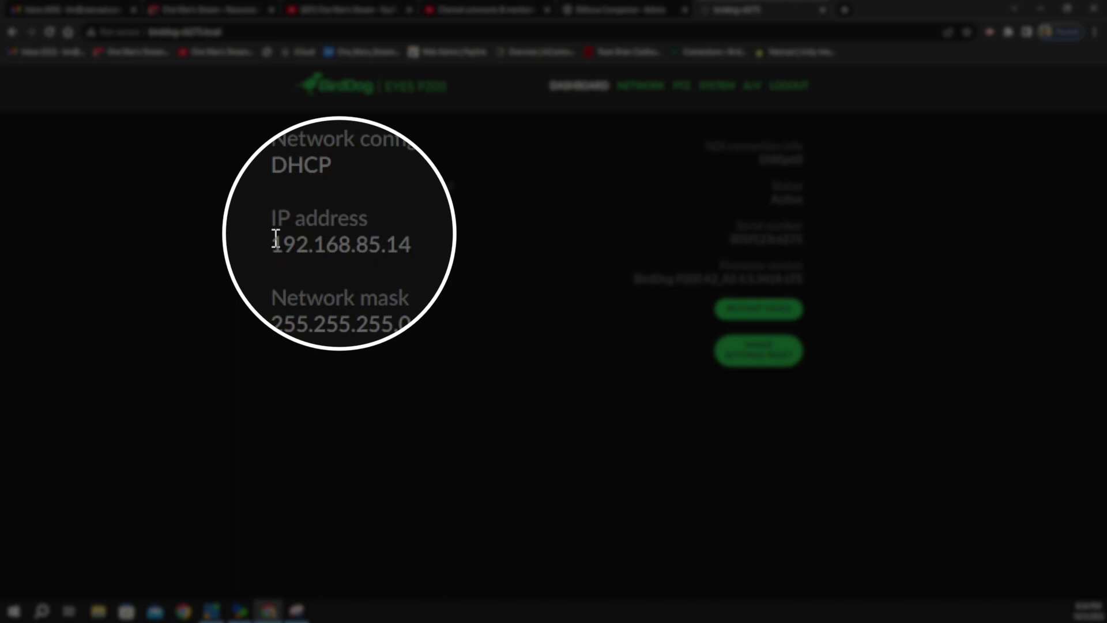
# Step: Copy the camera's IP address 192.168.85.14 from its dashboard into the Device IP of the BirdDog_PTZ connection in Companion
pyautogui.moveTo(307, 237); pyautogui.dragTo(379, 241)
pyautogui.hotkey('ctrl', 'c')
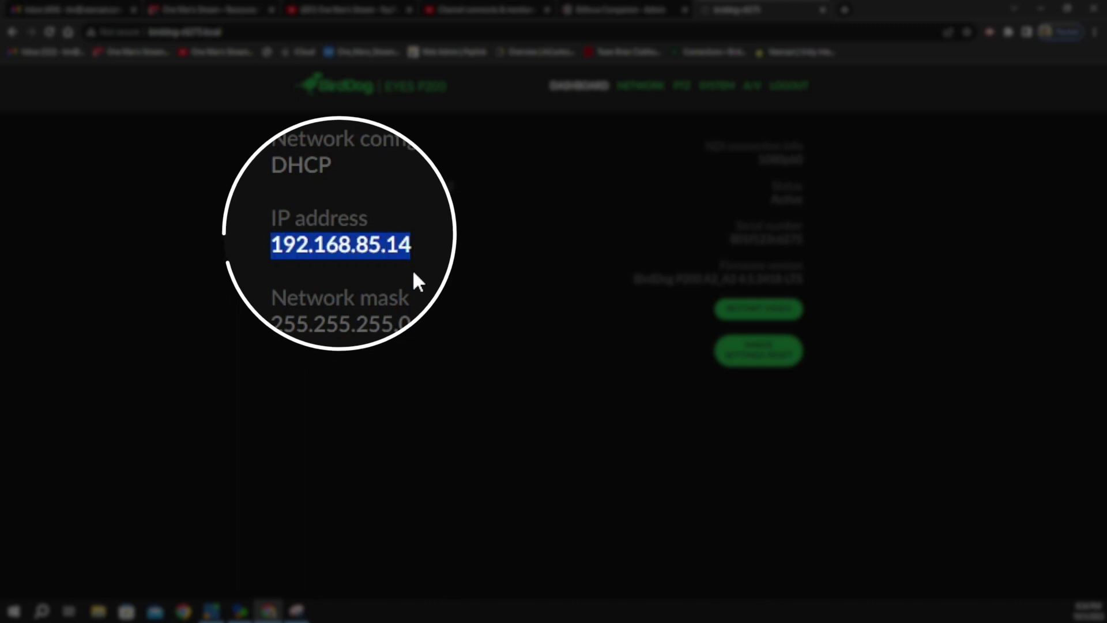
pyautogui.click(629, 10)
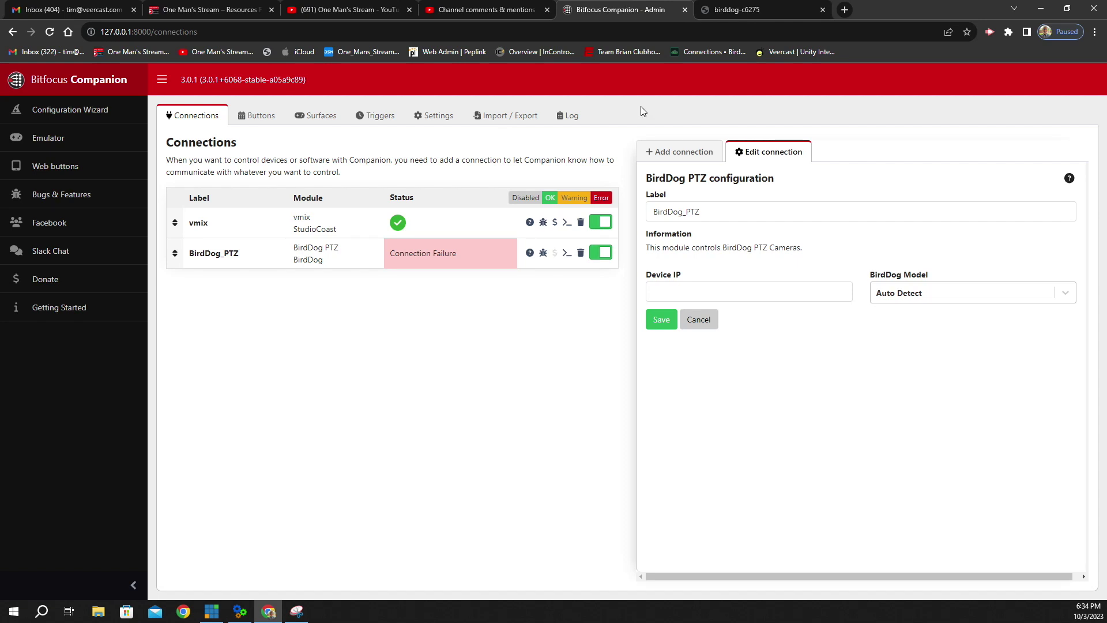
pyautogui.click(667, 290)
pyautogui.rightClick(667, 290)
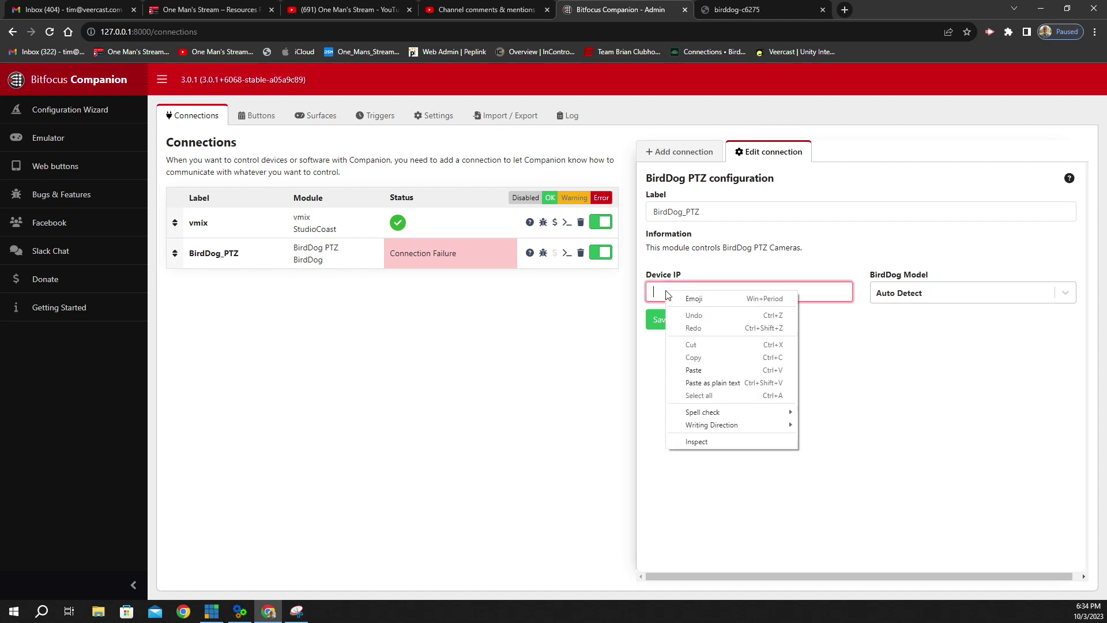
pyautogui.click(709, 375)
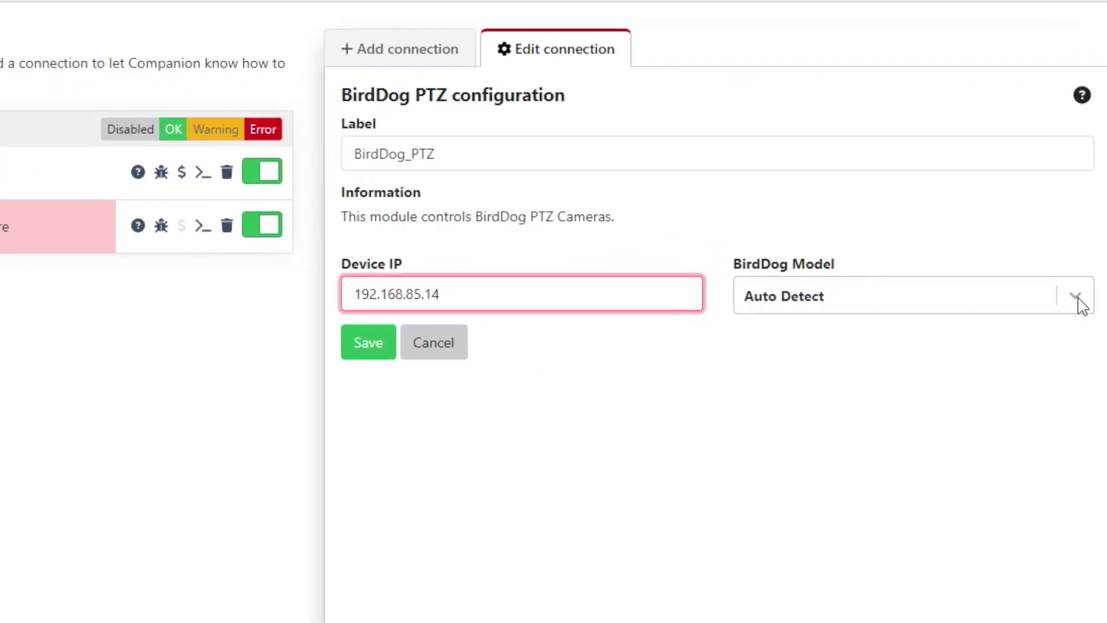
# Step: Set the BirdDog model to P200 A2_A3 and save the BirdDog_PTZ connection
pyautogui.click(1077, 297)
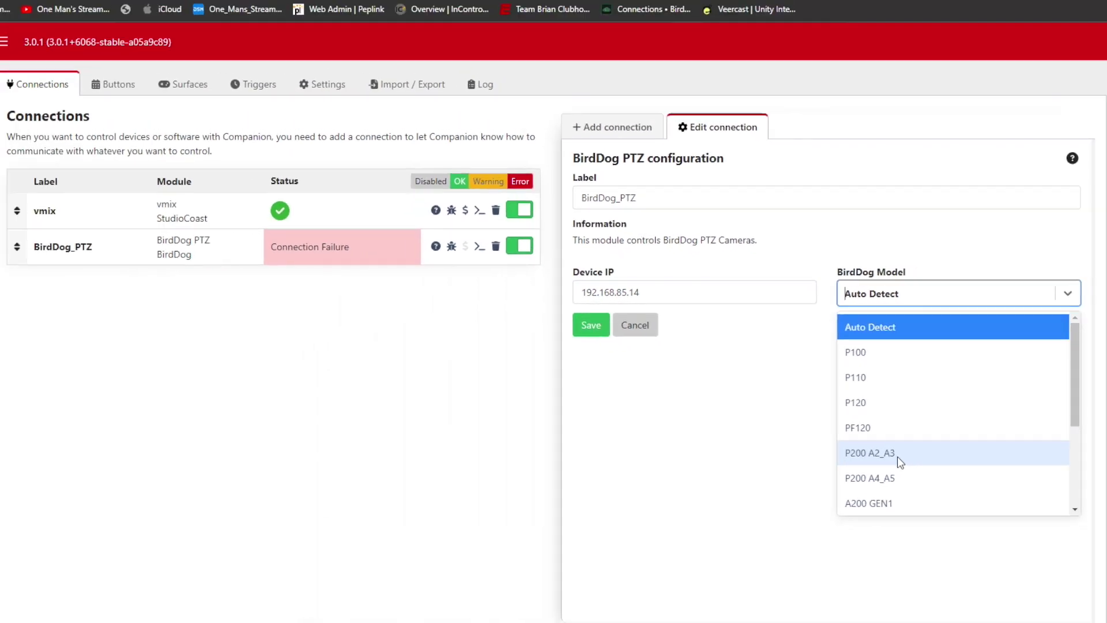
pyautogui.click(796, 533)
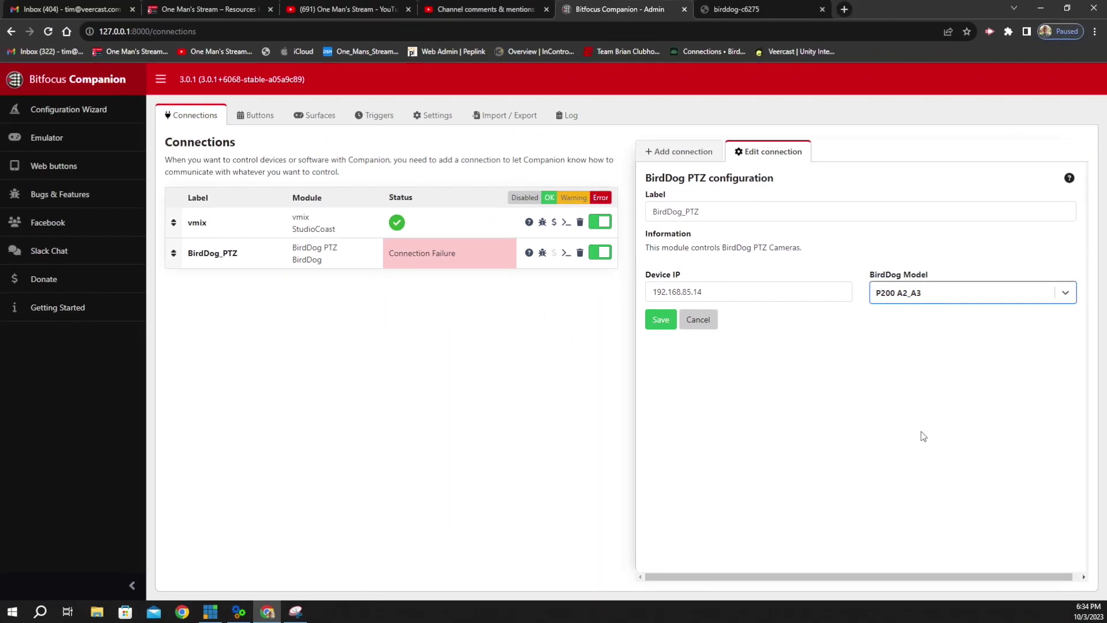
pyautogui.click(661, 321)
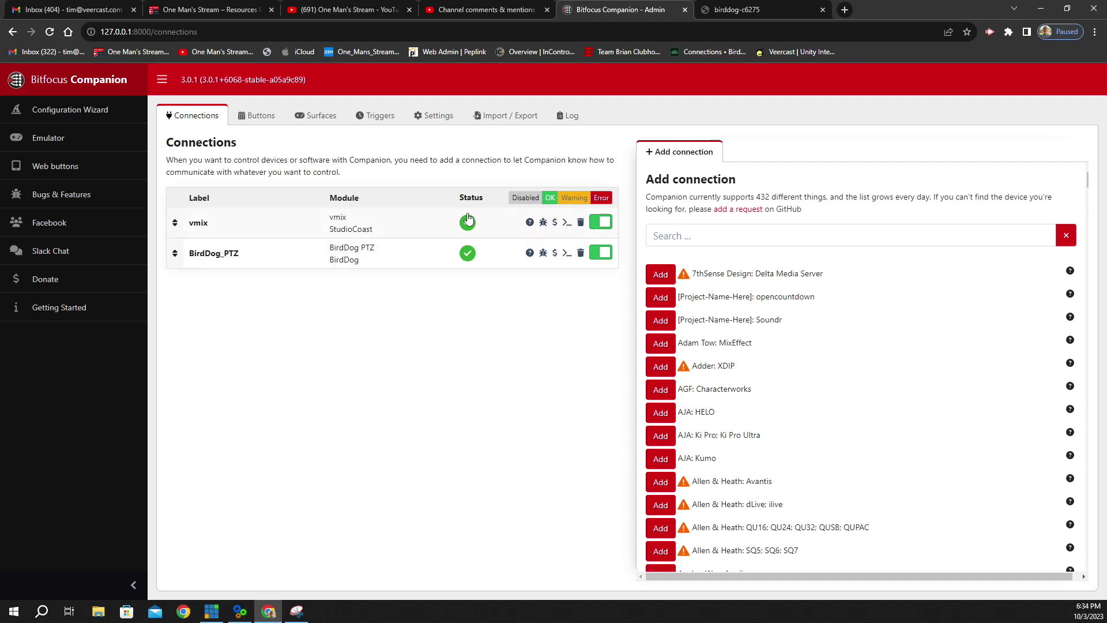
# Step: Export the Companion configuration with connections, buttons, triggers, custom variables and surfaces all included
pyautogui.click(259, 117)
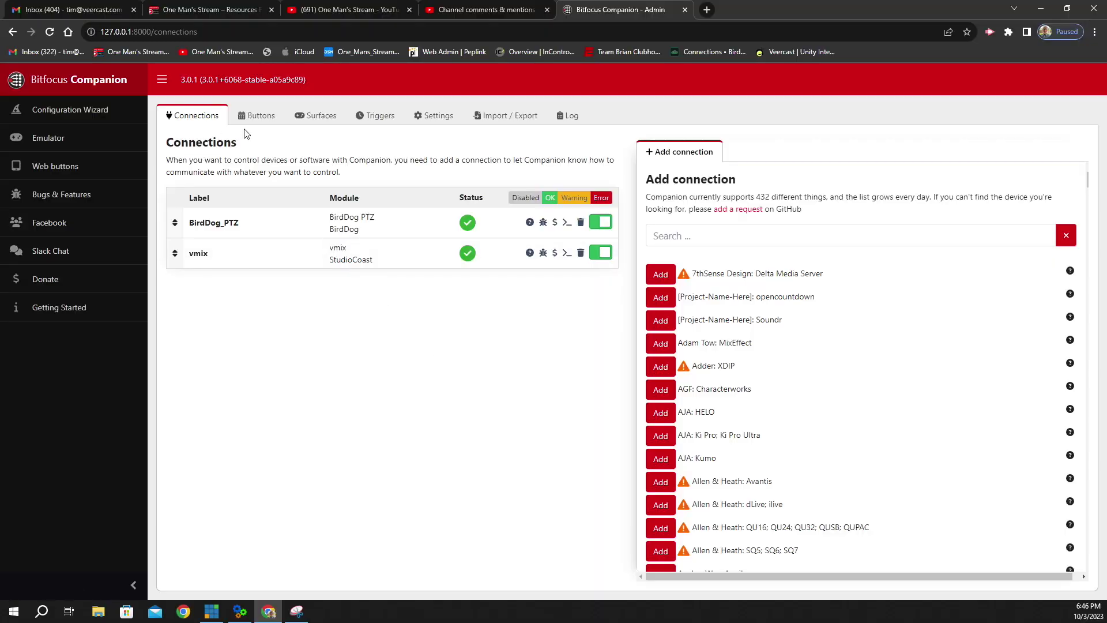
pyautogui.click(519, 121)
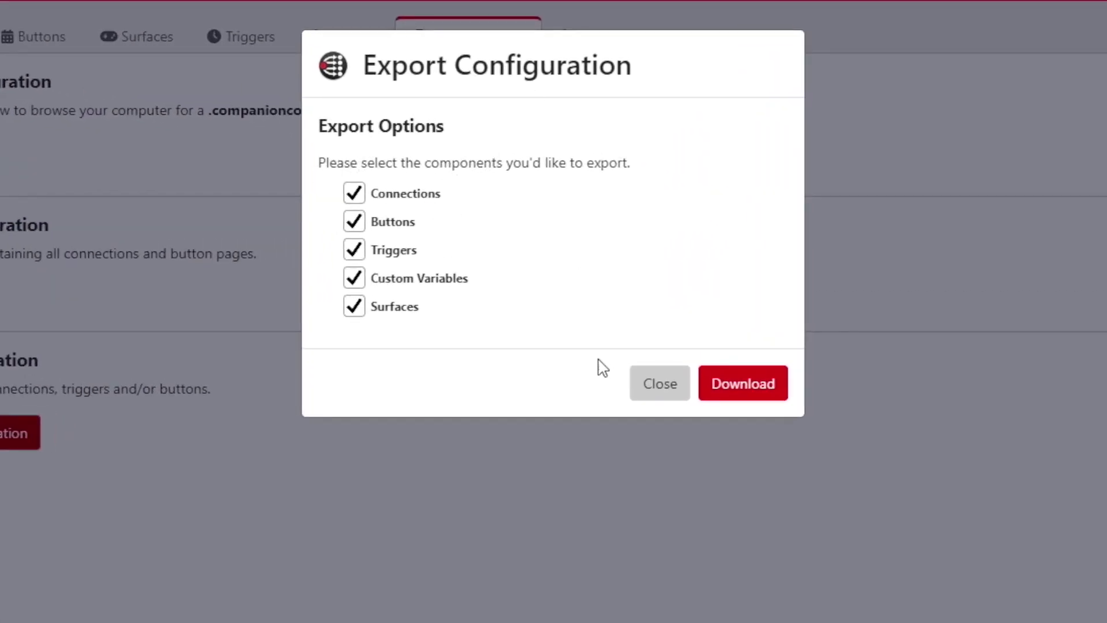
pyautogui.click(750, 383)
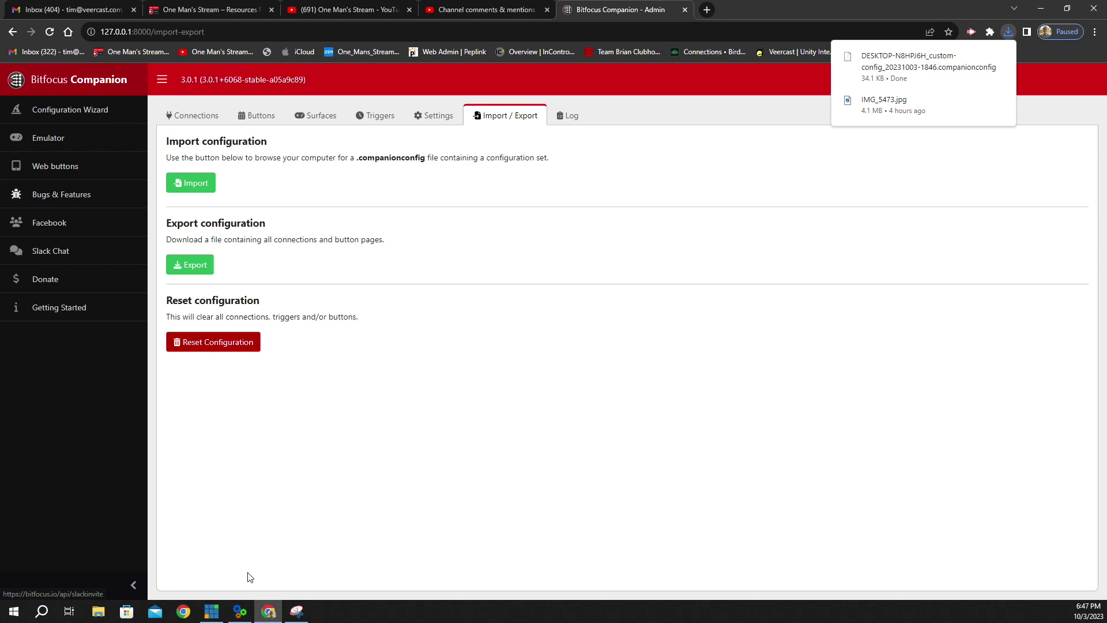
# Step: Rename the exported configuration file in the Downloads folder to PTZ CONT COMP.companionconfig in File Explorer
pyautogui.click(98, 611)
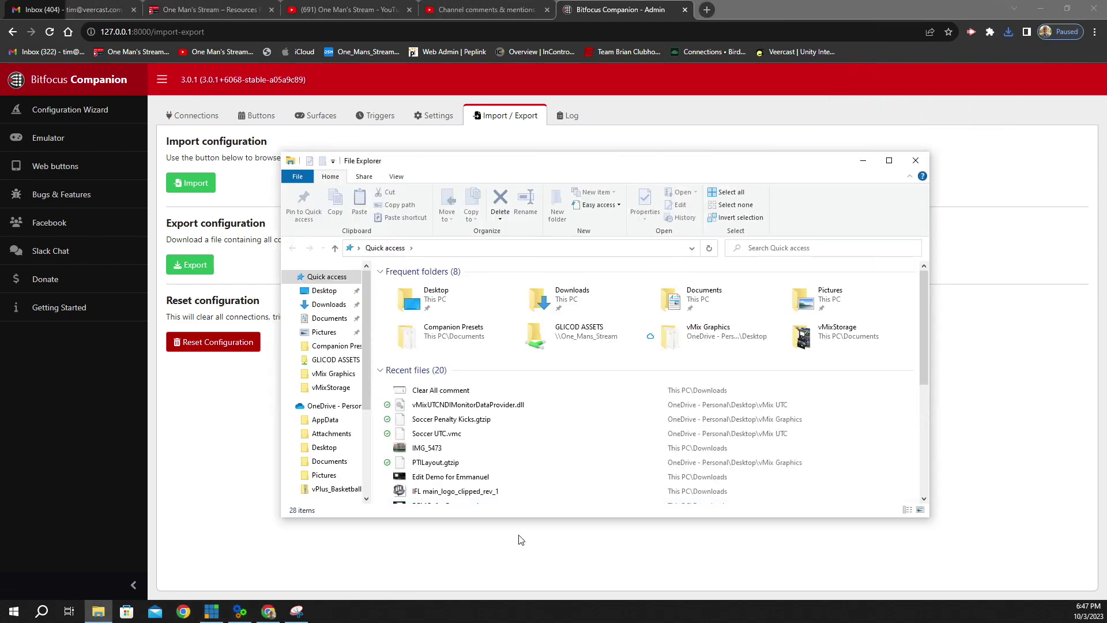
pyautogui.click(330, 305)
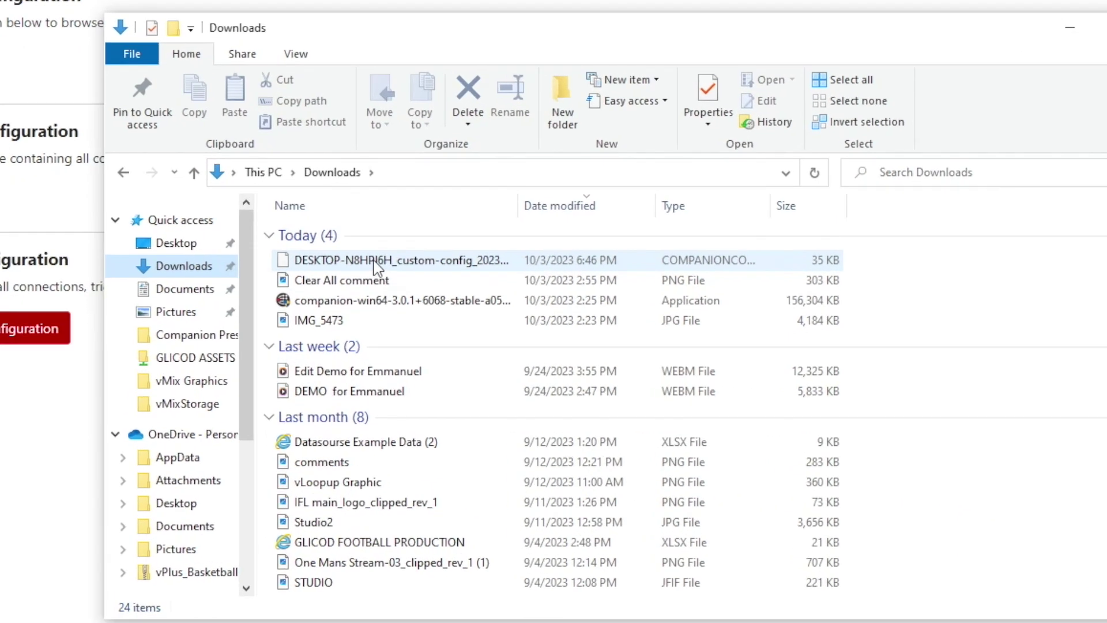
pyautogui.click(443, 302)
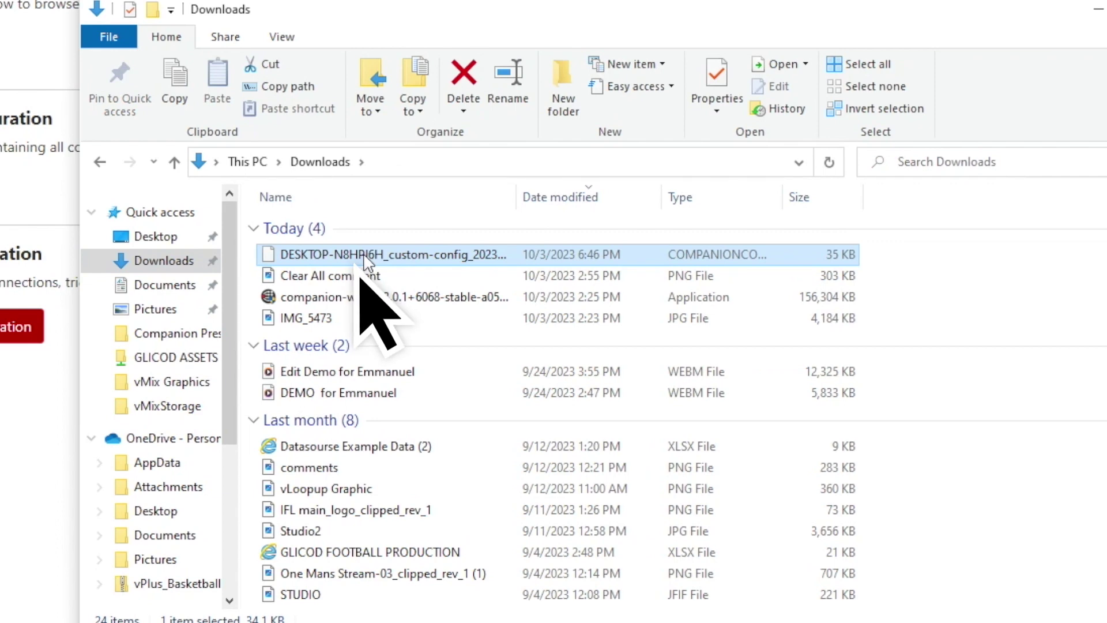
pyautogui.rightClick(365, 261)
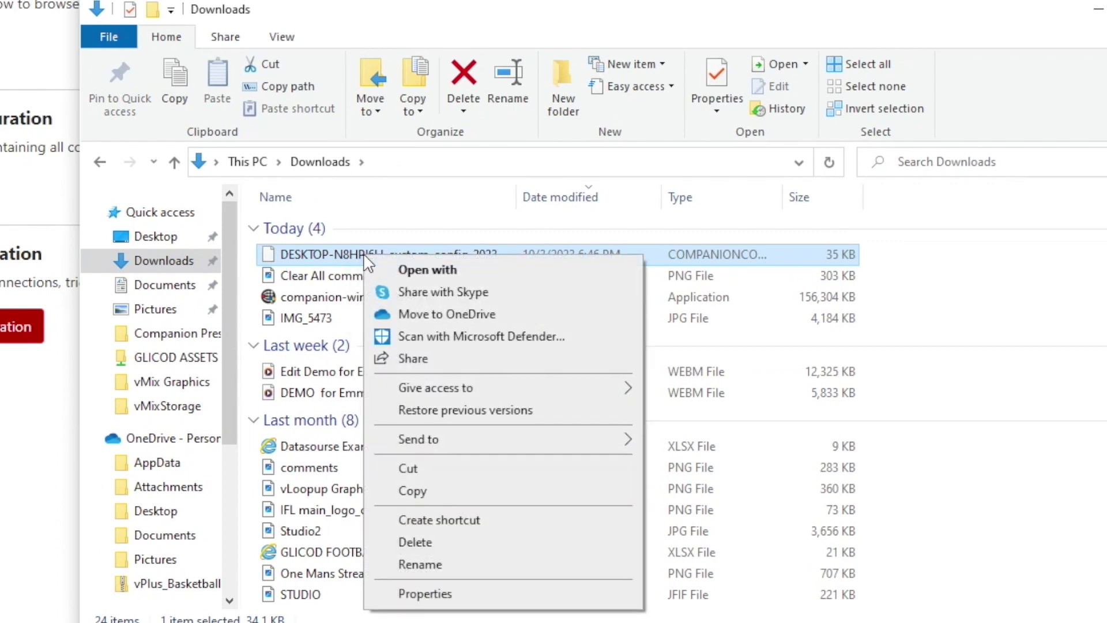
pyautogui.click(434, 566)
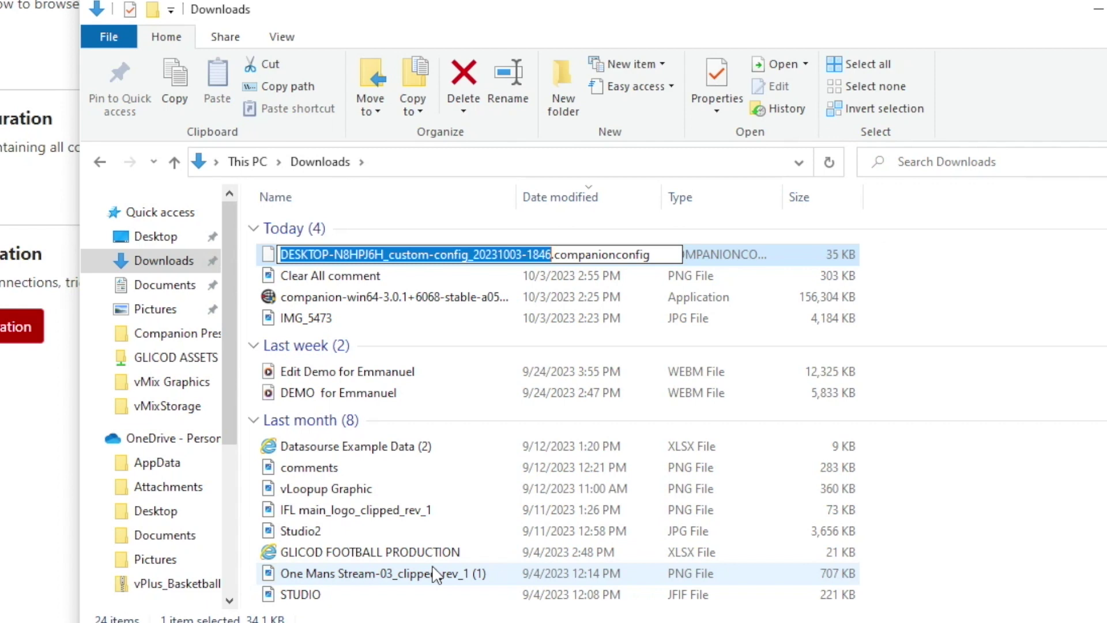
pyautogui.write('P')
pyautogui.write('TZ CONT')
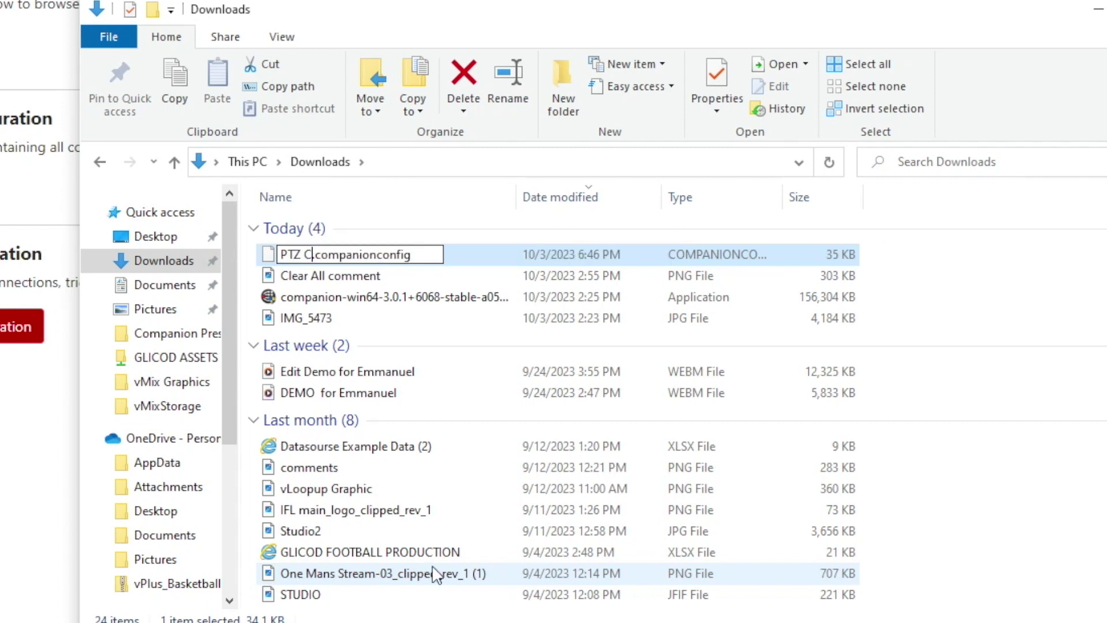
pyautogui.write(' COMP')
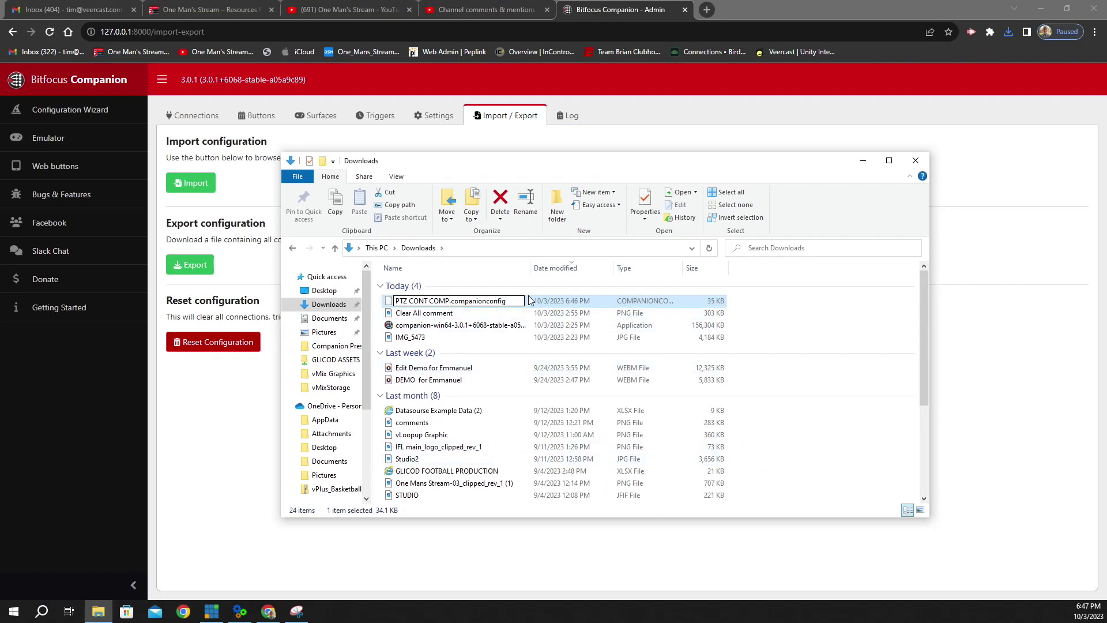
pyautogui.press('Return')
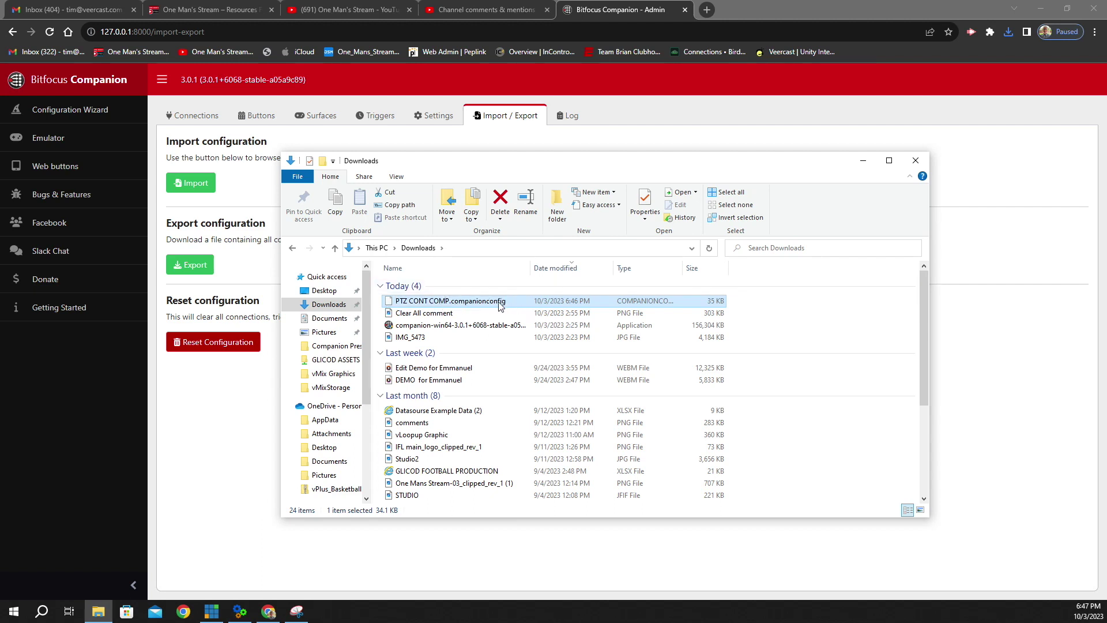
pyautogui.click(917, 162)
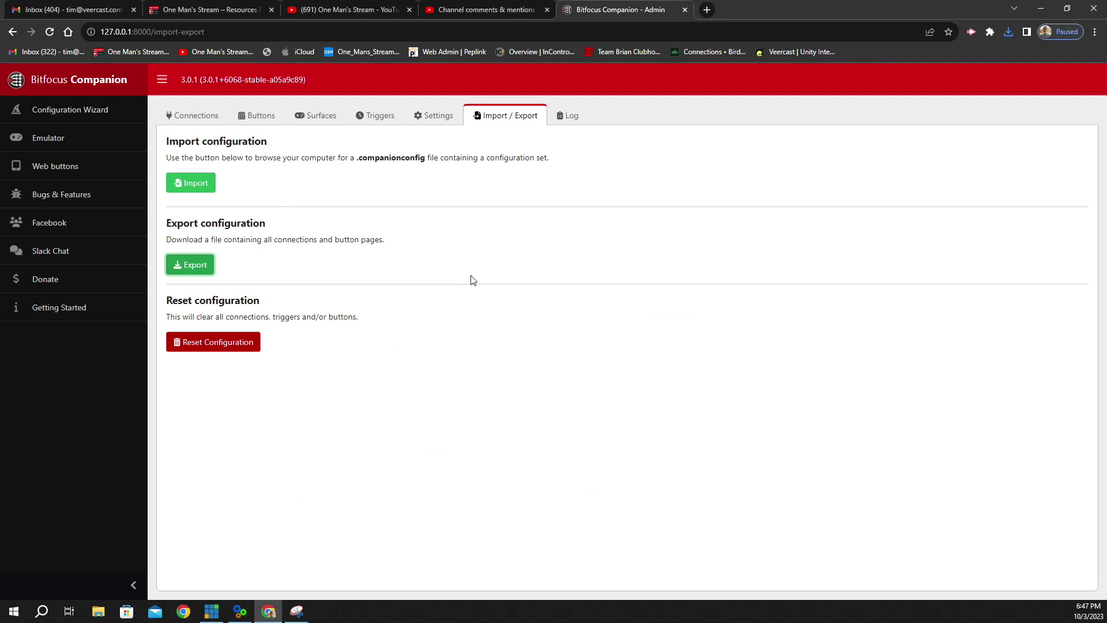
# Step: Import DESKTOP-UM8V6CS_full-config_20221226-1756.companionconfig as a full reset and import, including buttons, triggers and custom variables
pyautogui.click(201, 187)
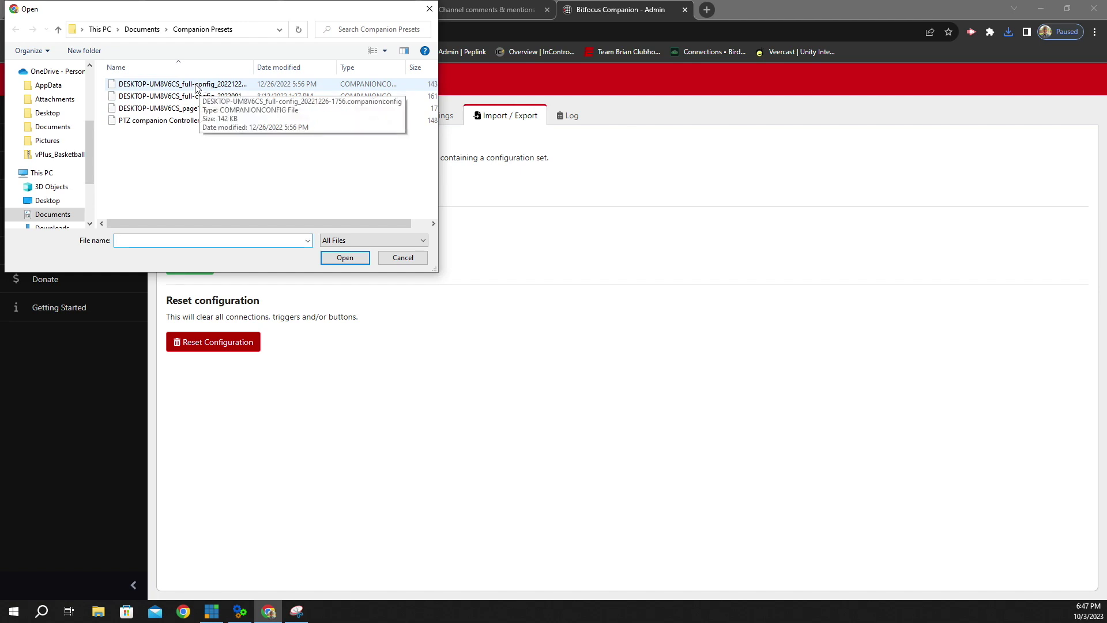
pyautogui.click(197, 88)
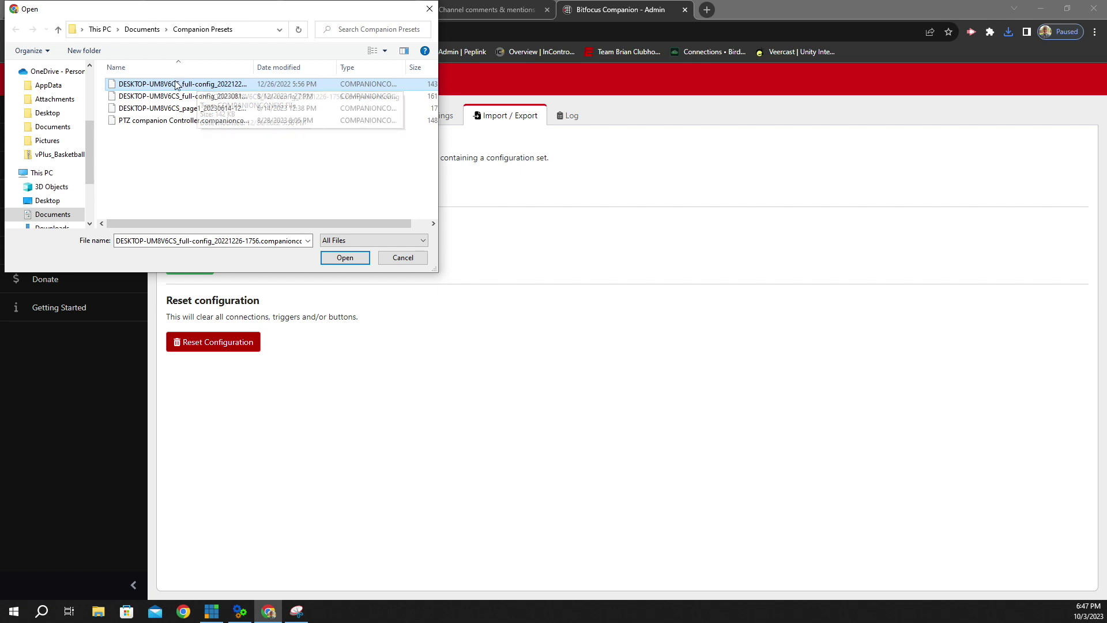
pyautogui.click(346, 258)
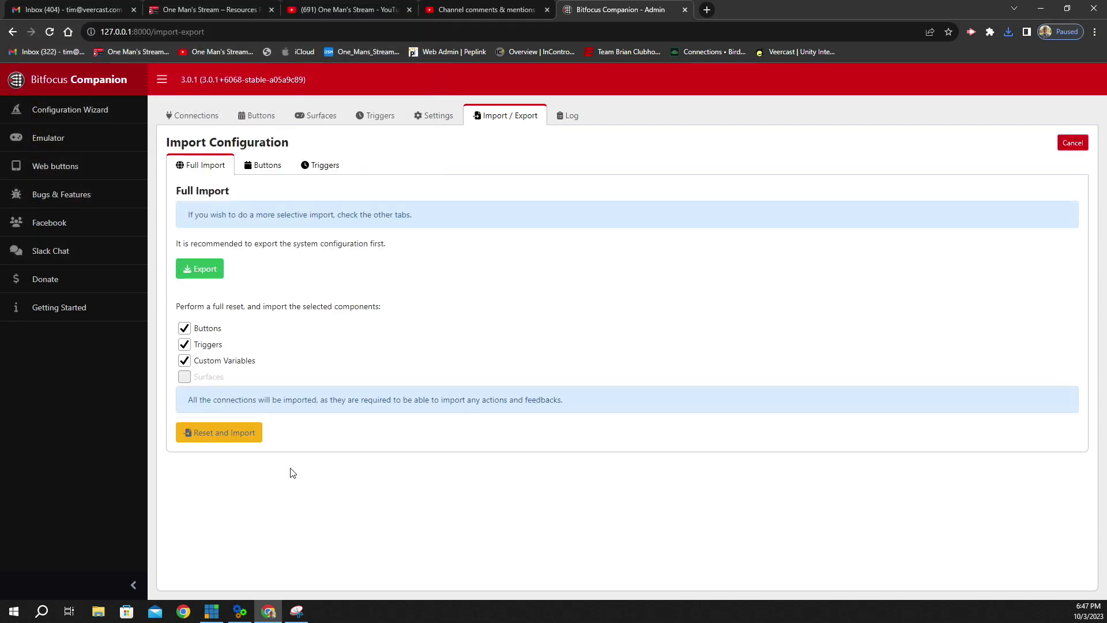
pyautogui.click(226, 440)
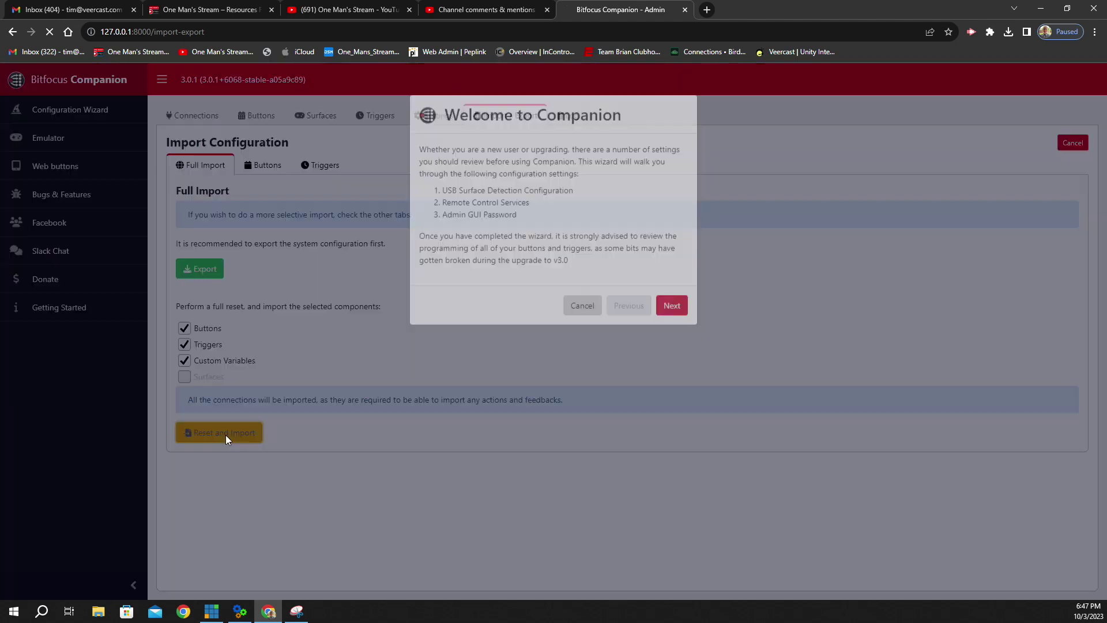
# Step: Apply the welcome wizard settings with native Stream Deck and X-keys detection, no remote control services and no admin password
pyautogui.click(676, 322)
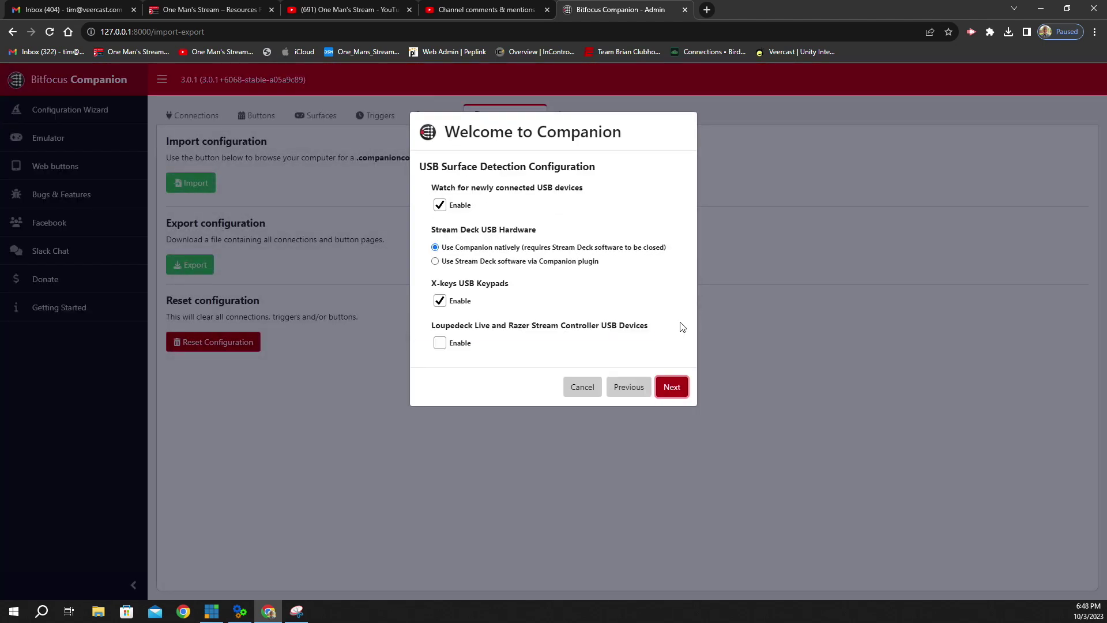
pyautogui.click(672, 388)
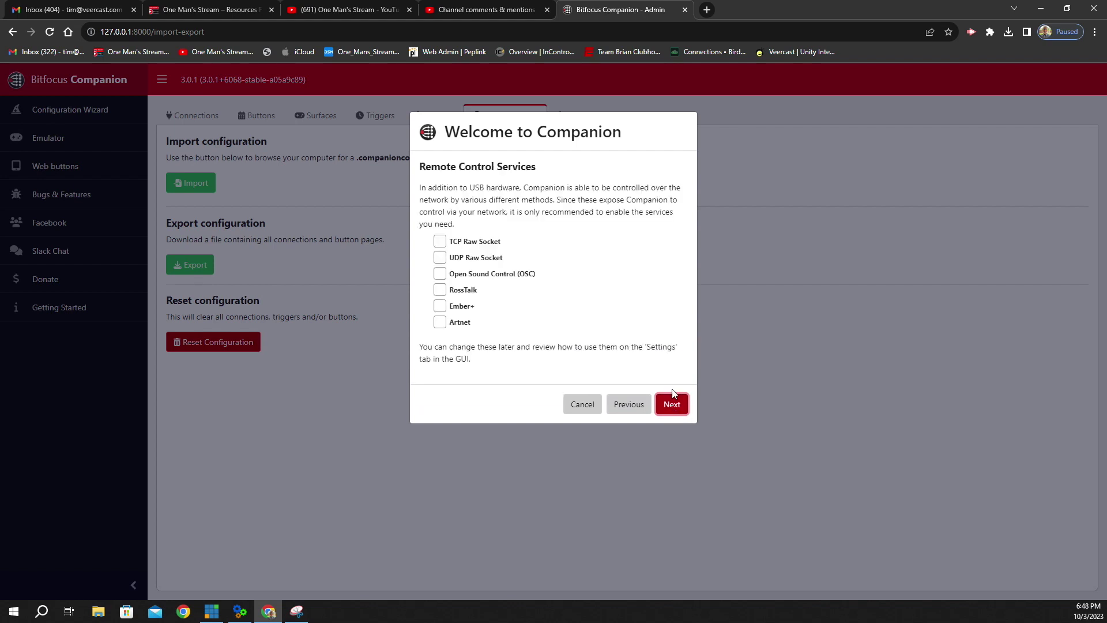
pyautogui.click(678, 407)
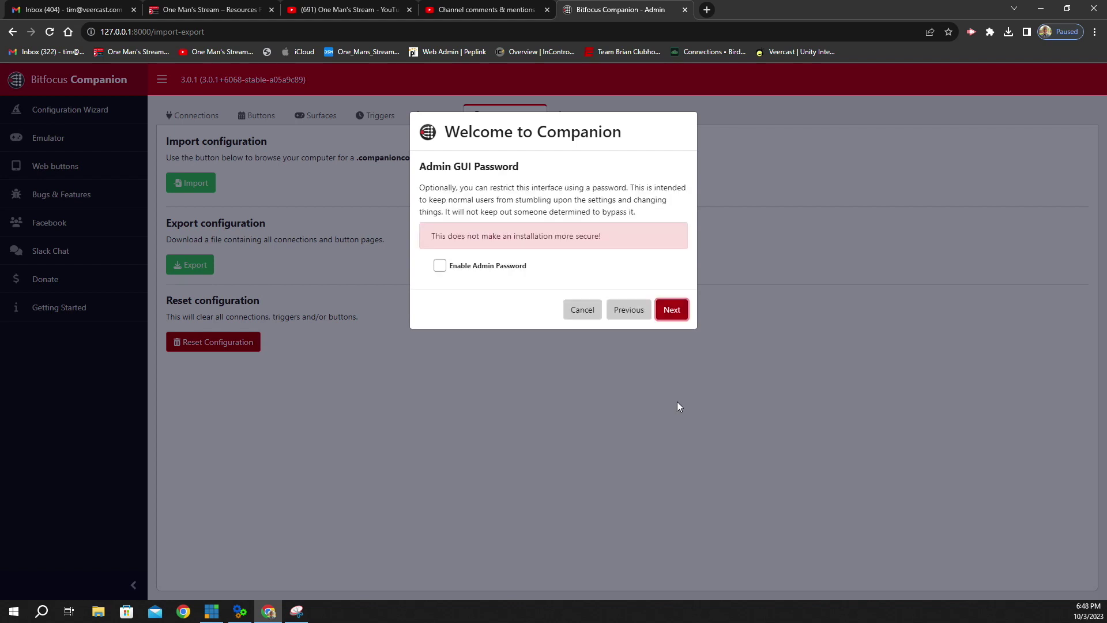
pyautogui.click(672, 309)
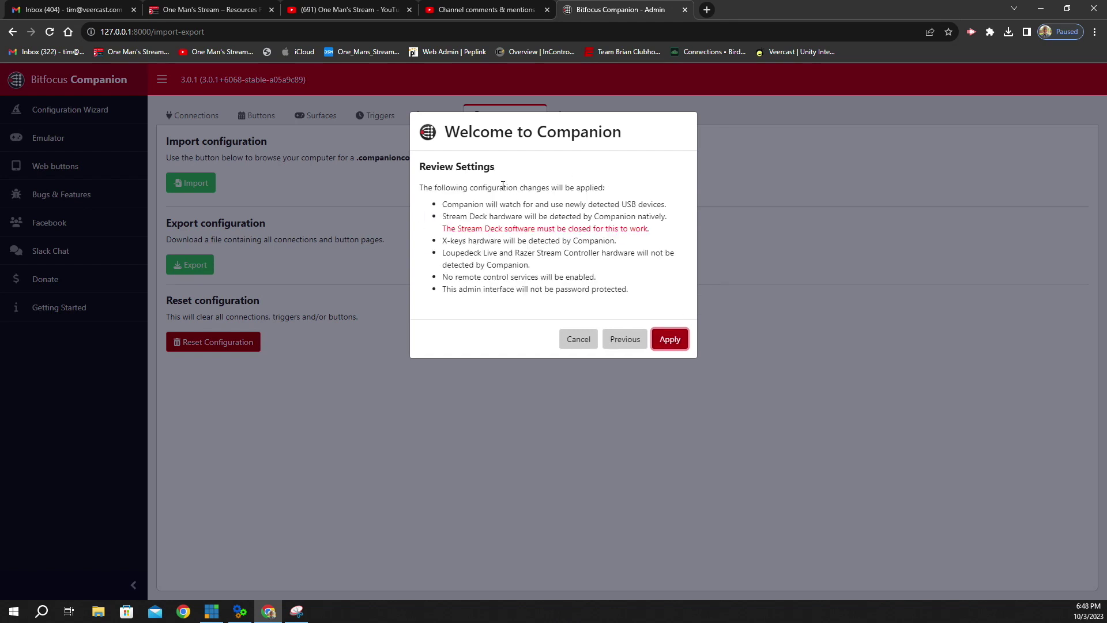
pyautogui.click(670, 340)
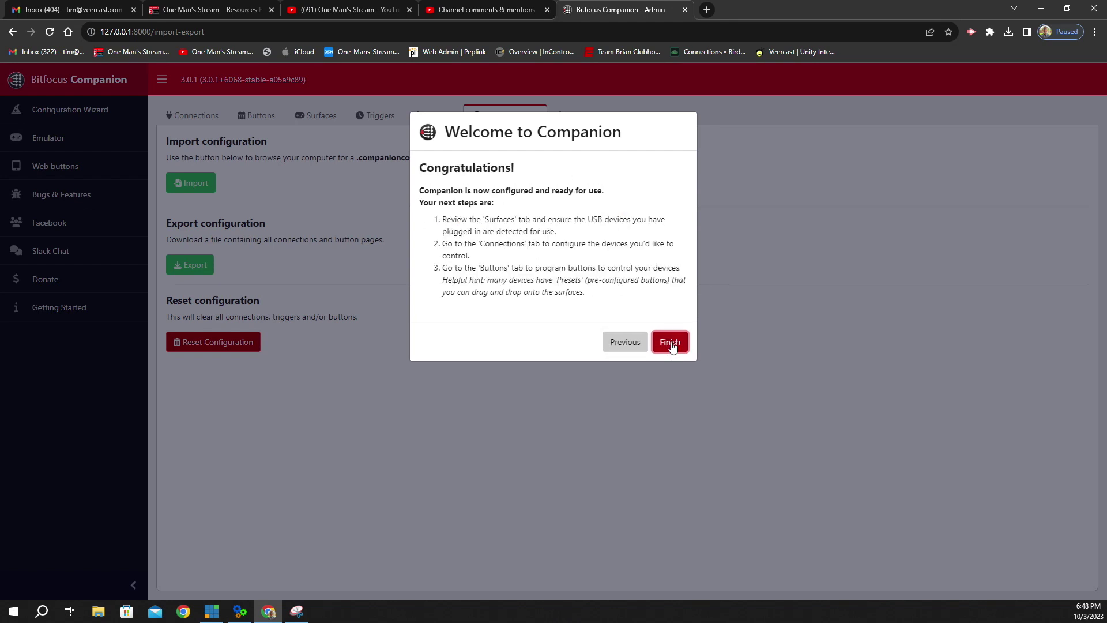